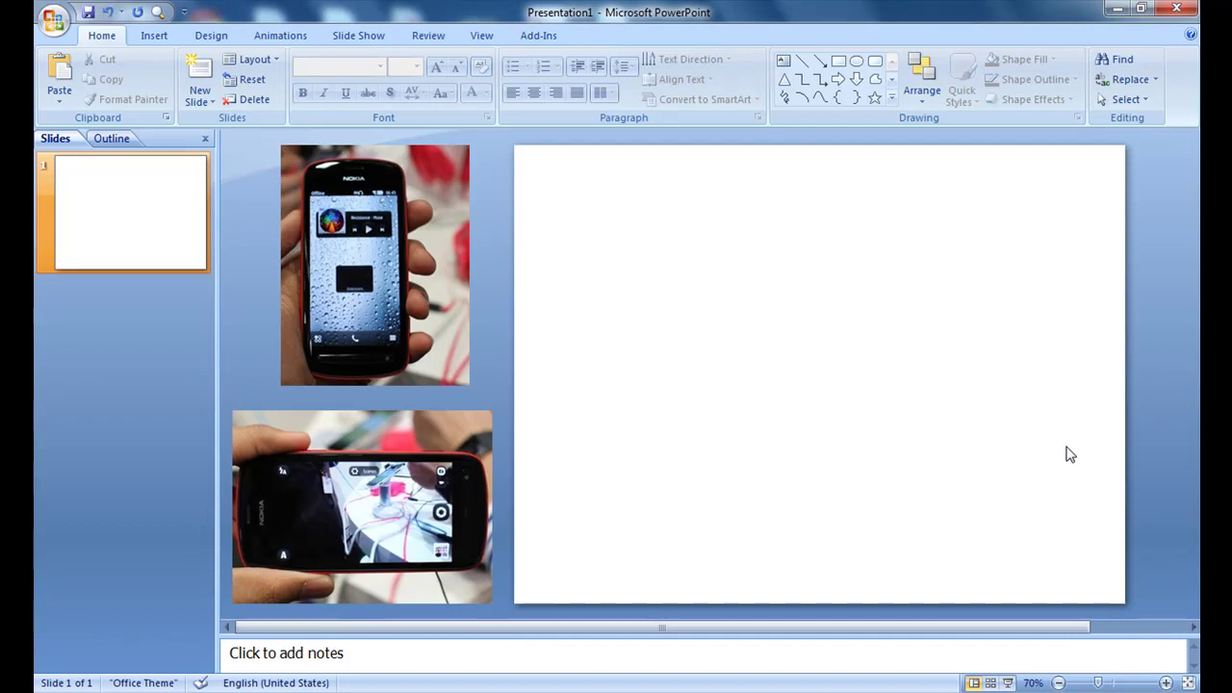
Play the slide show of the open presentation to view its picture animation
{"action": "key", "text": "F5"}
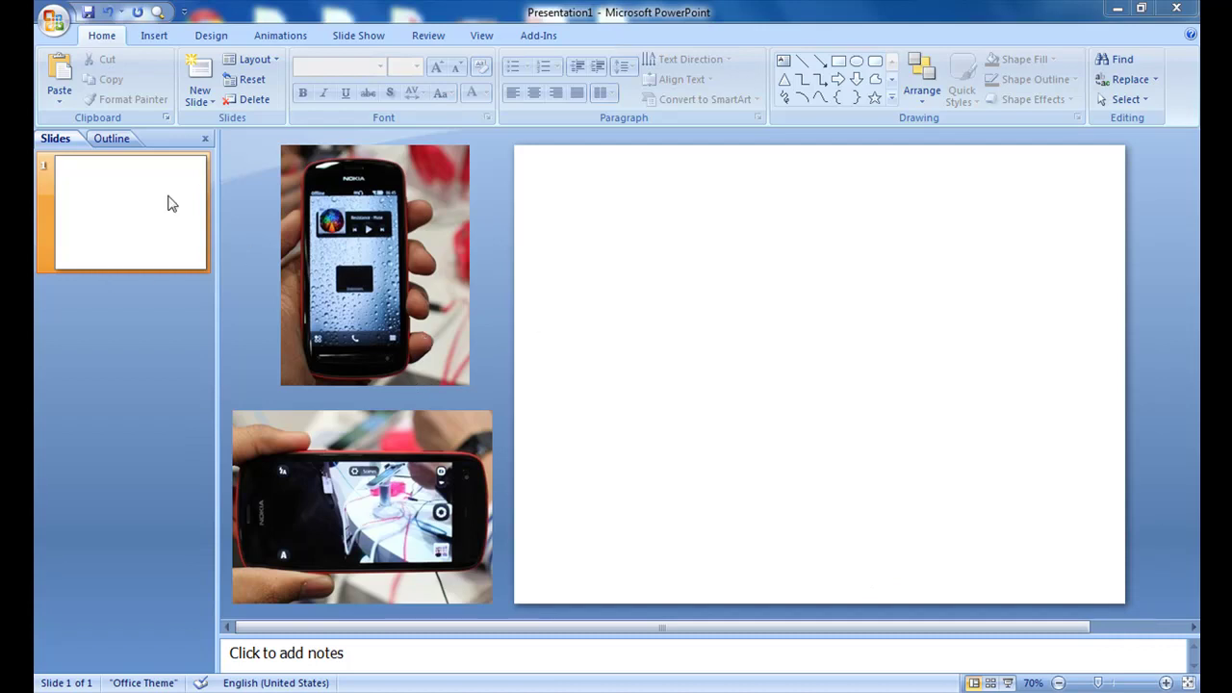
Create a new blank presentation
{"action": "left_click", "coordinate": [54, 21]}
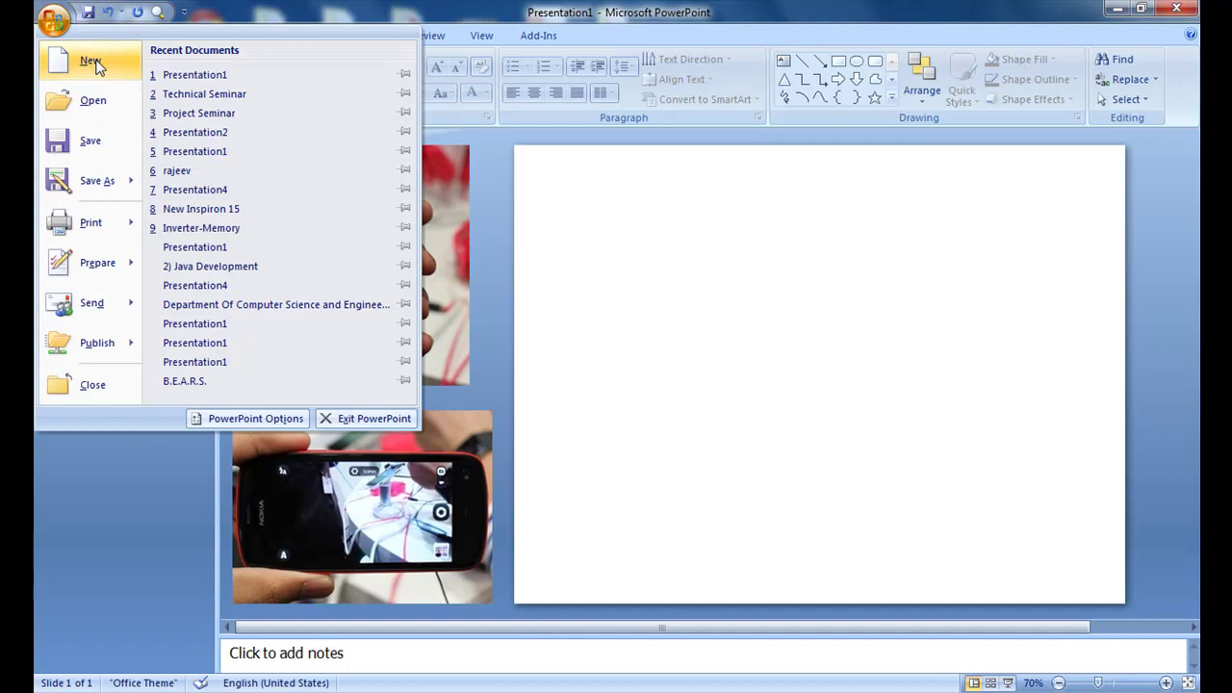
{"action": "left_click", "coordinate": [91, 61]}
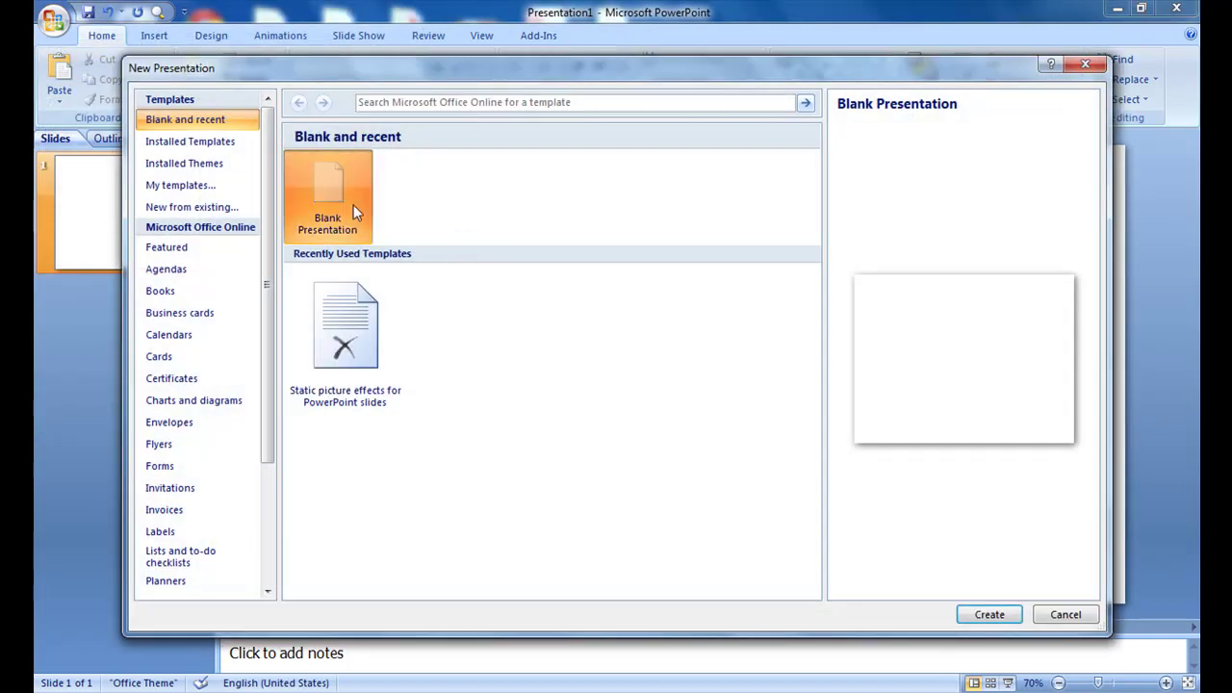
{"action": "double_click", "coordinate": [353, 204]}
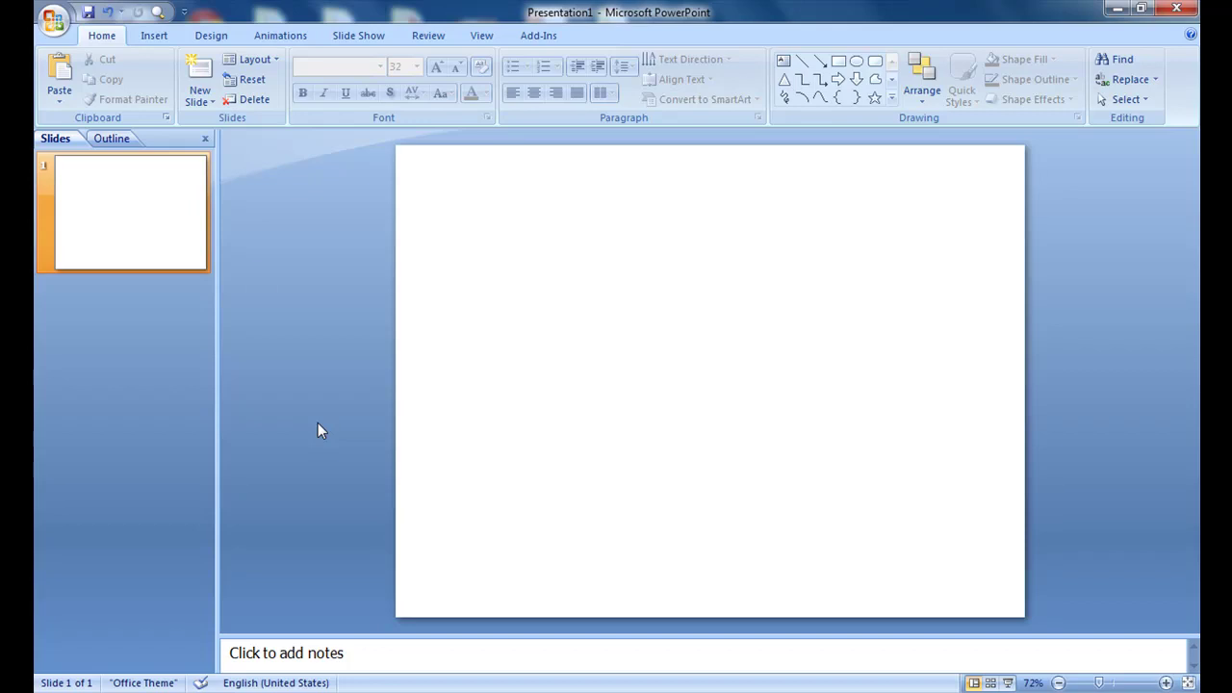
Insert the picture 8085 from the Pictures library onto the blank slide
{"action": "left_click", "coordinate": [153, 36]}
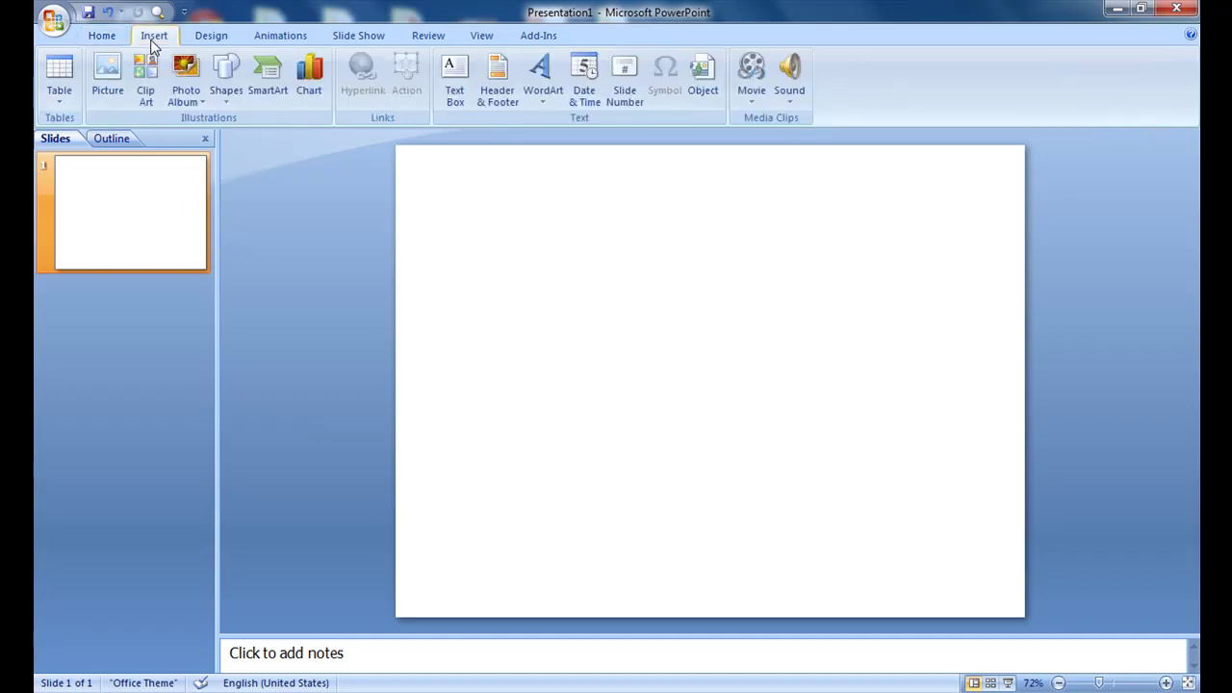
{"action": "left_click", "coordinate": [101, 90]}
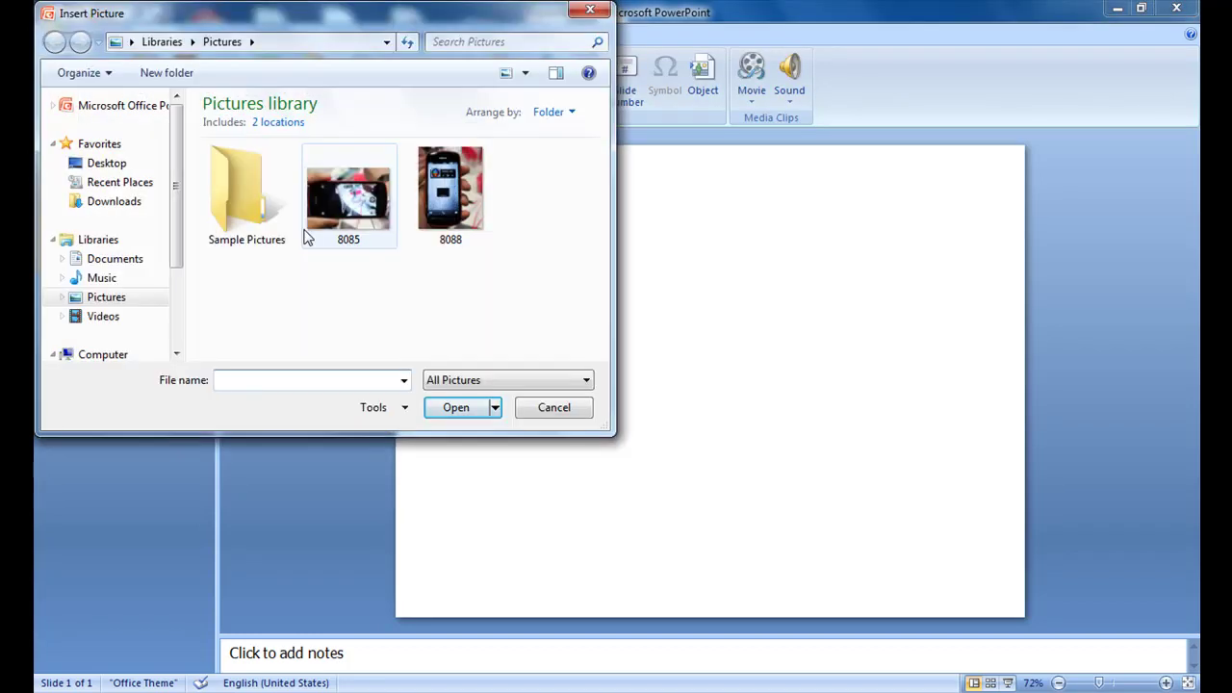
{"action": "left_click", "coordinate": [358, 217]}
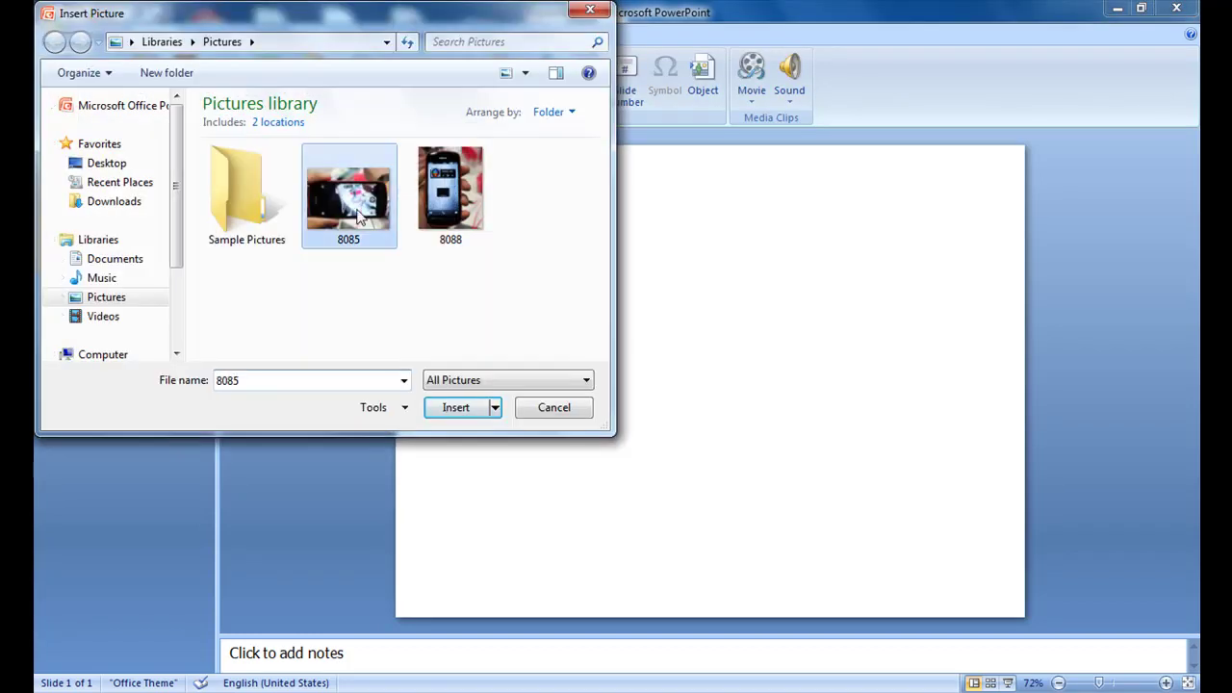
{"action": "left_click", "coordinate": [464, 410]}
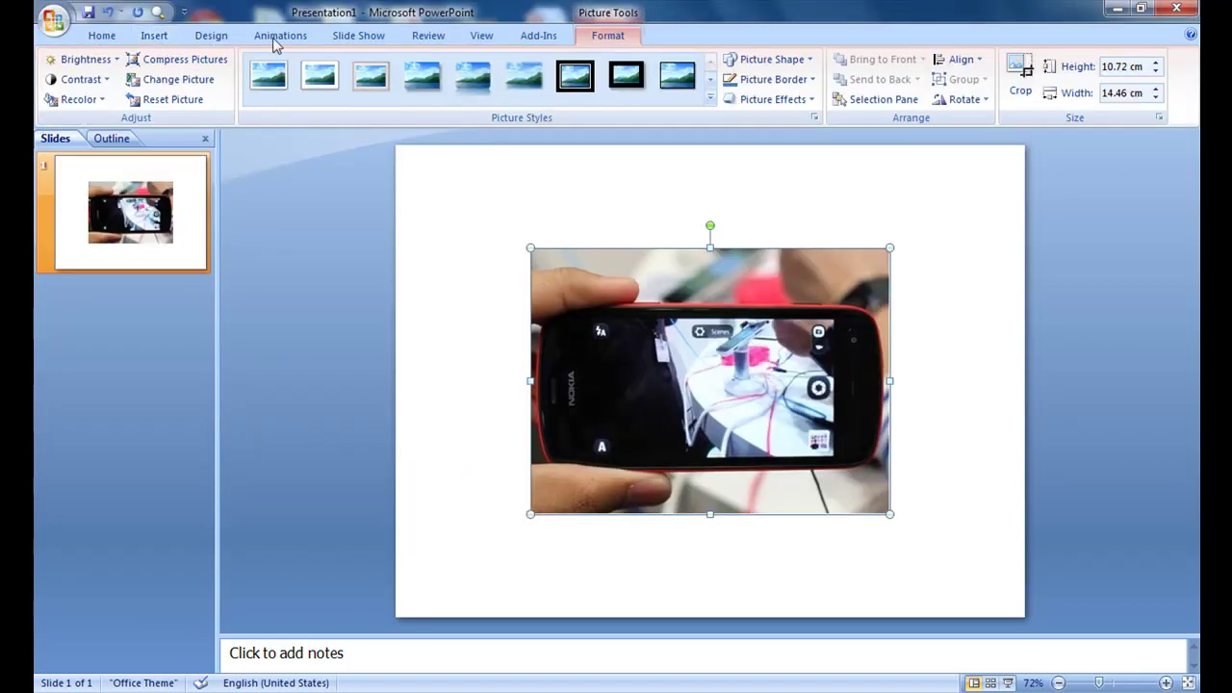
Insert the picture 8088 from the Pictures library onto the same slide
{"action": "left_click", "coordinate": [157, 41]}
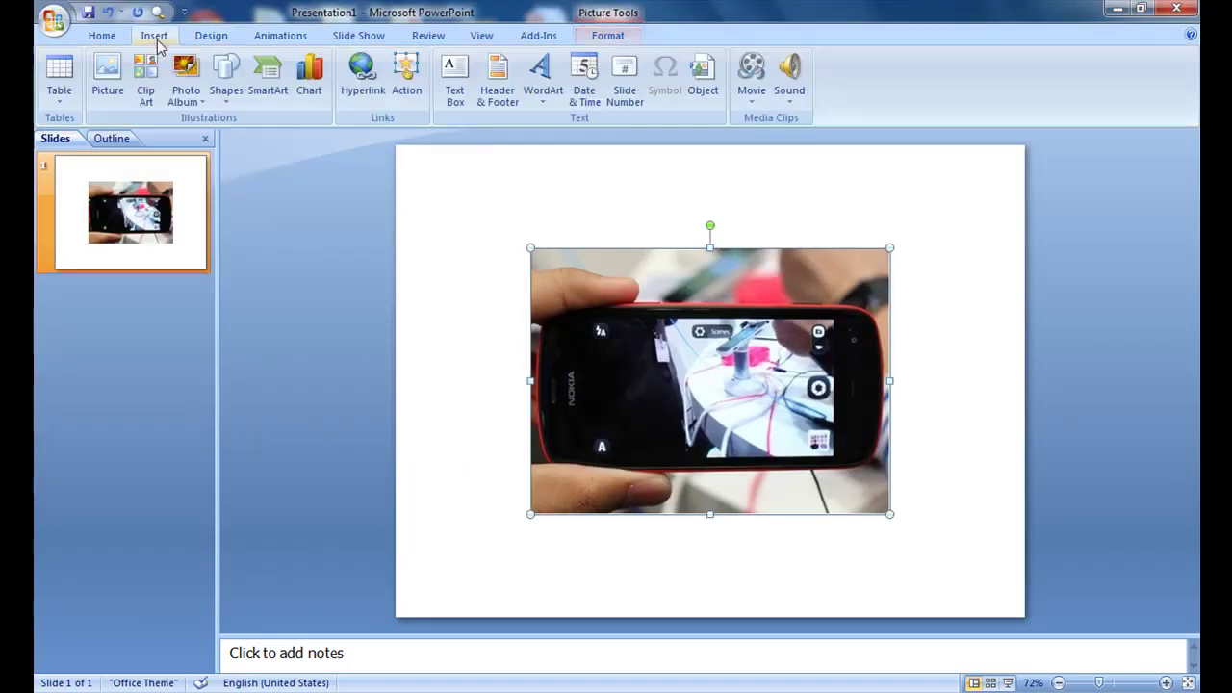
{"action": "left_click", "coordinate": [113, 94]}
{"action": "left_click", "coordinate": [451, 190]}
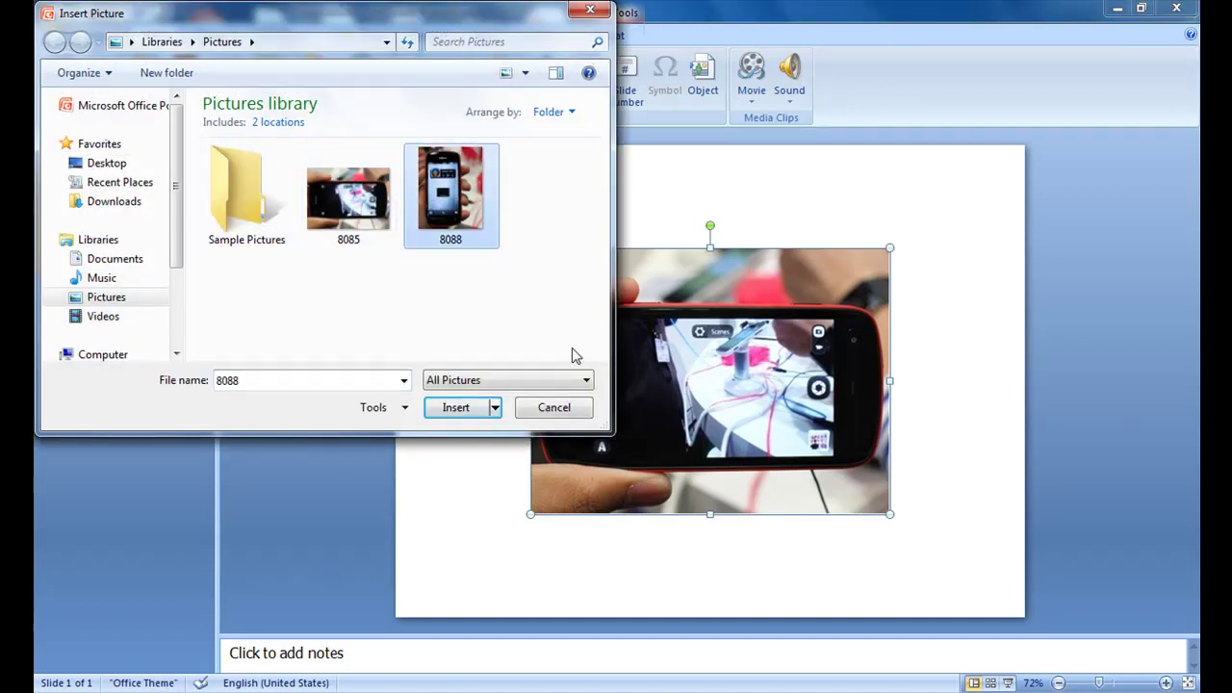
{"action": "left_click", "coordinate": [459, 413]}
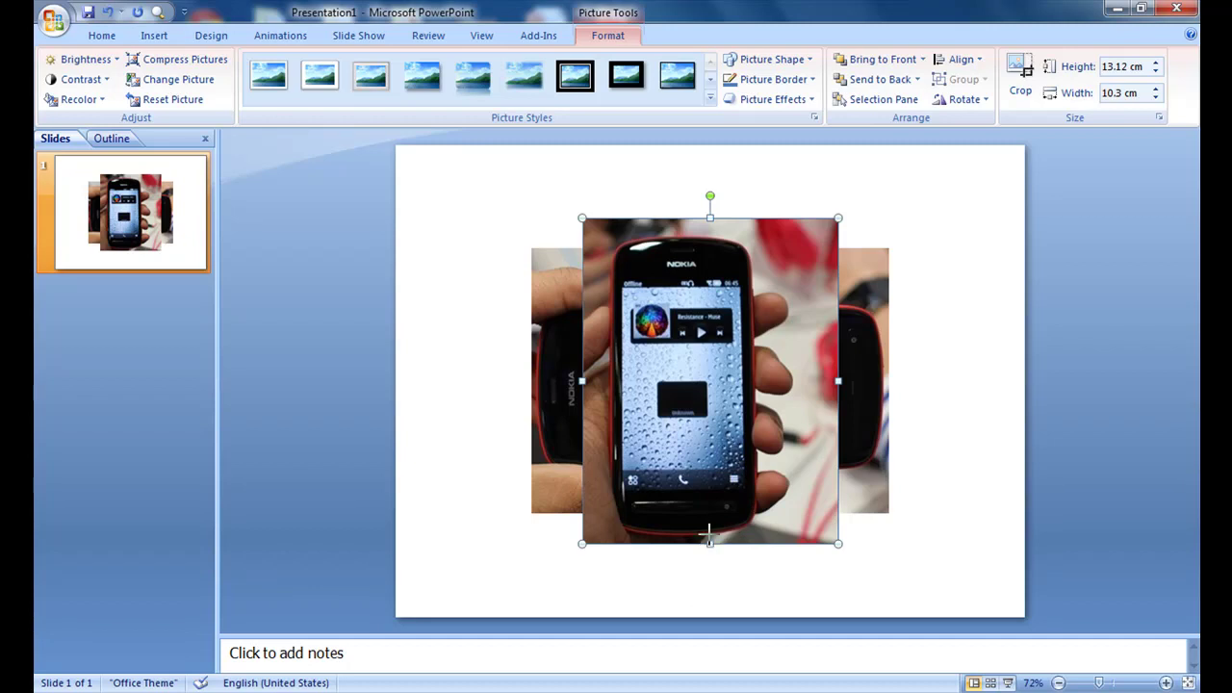
Shrink the upright phone picture to about 8.15 cm high by 7.93 cm wide and move it off the slide, beside its left edge
{"action": "left_click_drag", "start_coordinate": [722, 467], "coordinate": [723, 469]}
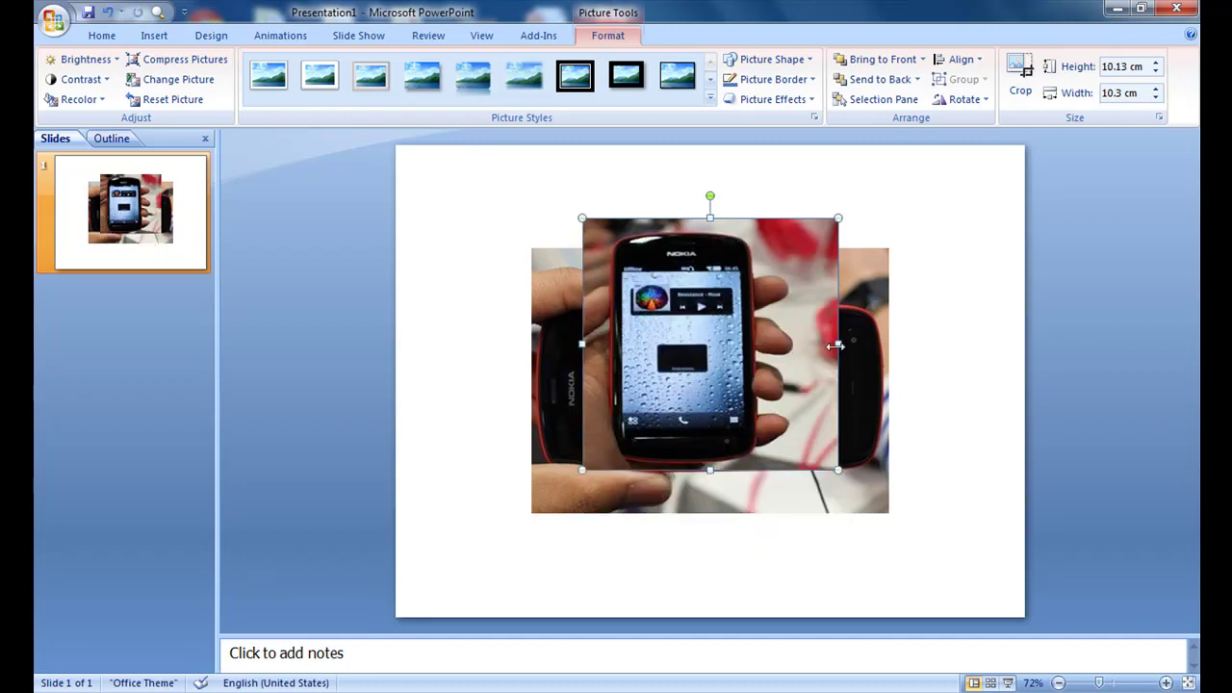
{"action": "left_click_drag", "start_coordinate": [836, 342], "coordinate": [809, 343]}
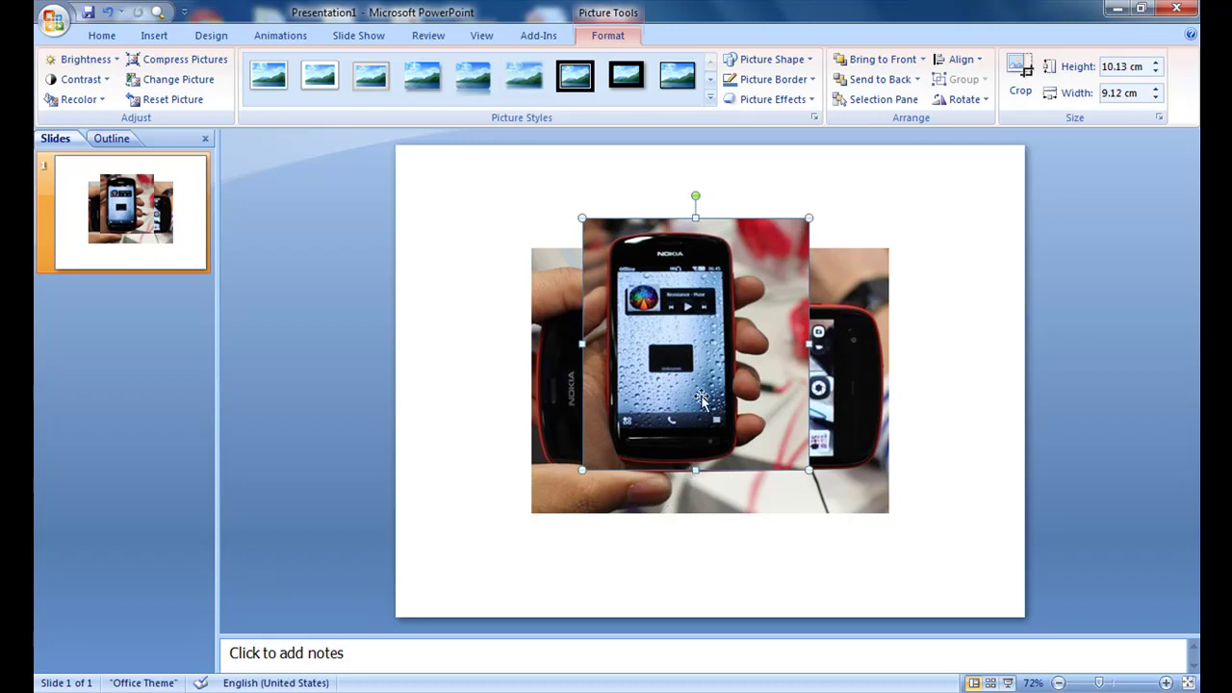
{"action": "left_click_drag", "start_coordinate": [695, 468], "coordinate": [697, 421]}
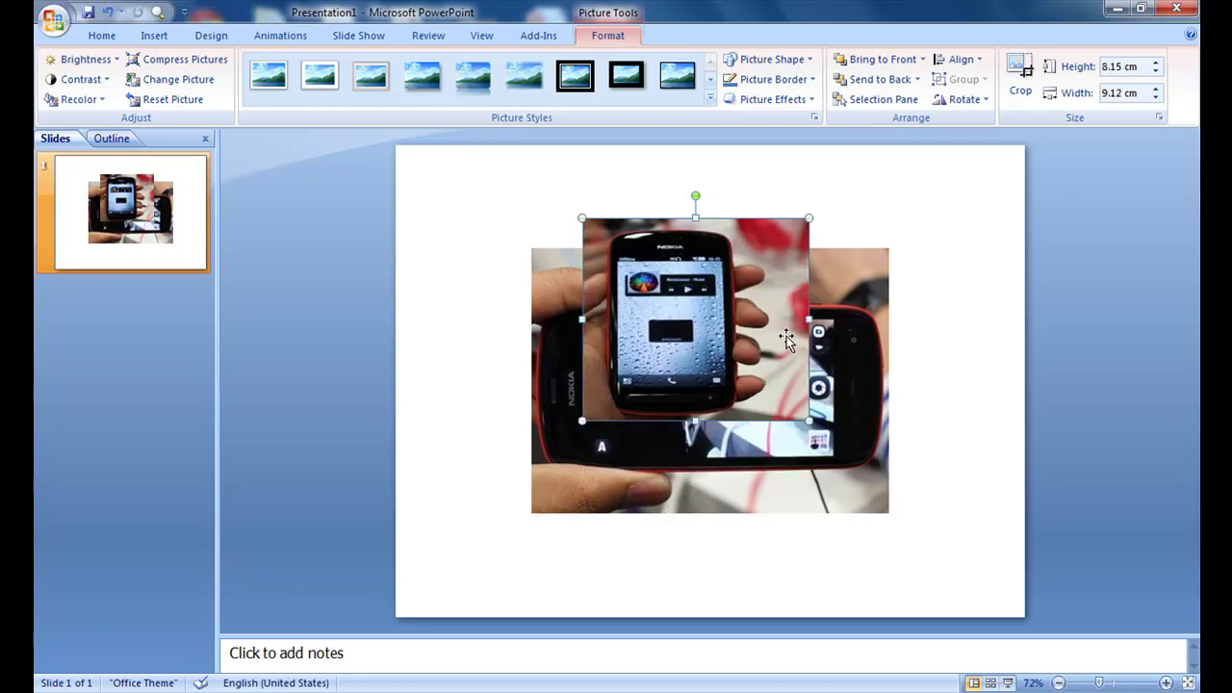
{"action": "left_click_drag", "start_coordinate": [807, 318], "coordinate": [780, 318]}
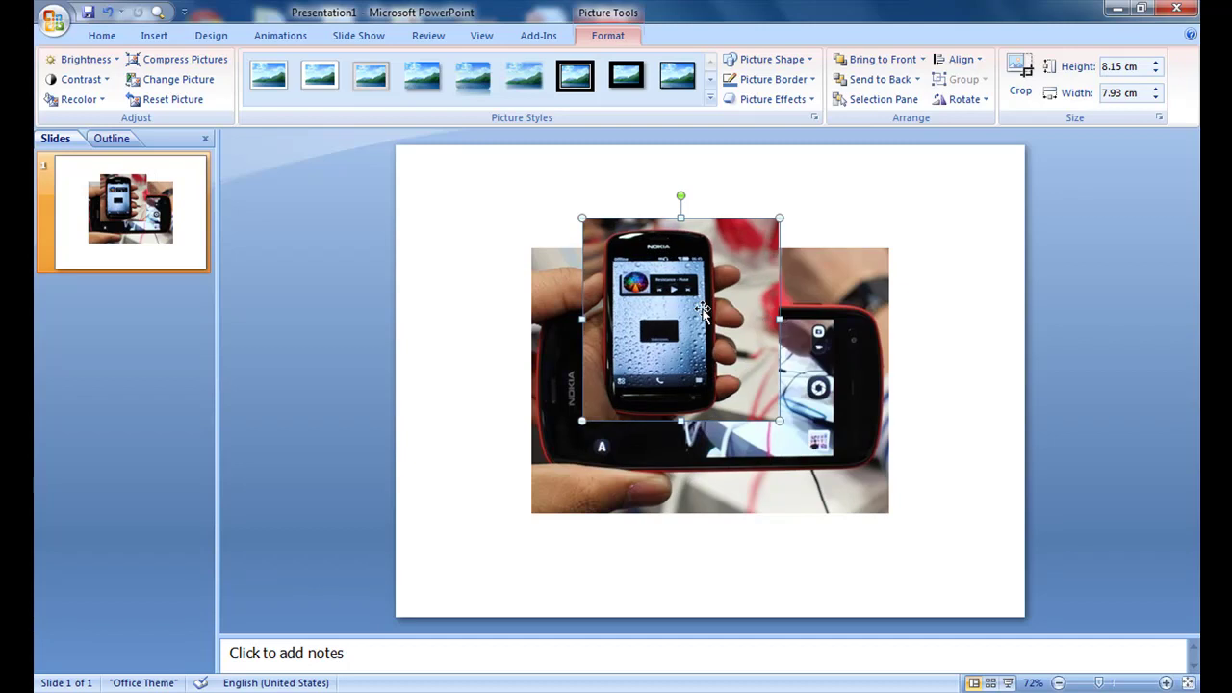
{"action": "left_click_drag", "start_coordinate": [687, 308], "coordinate": [304, 267]}
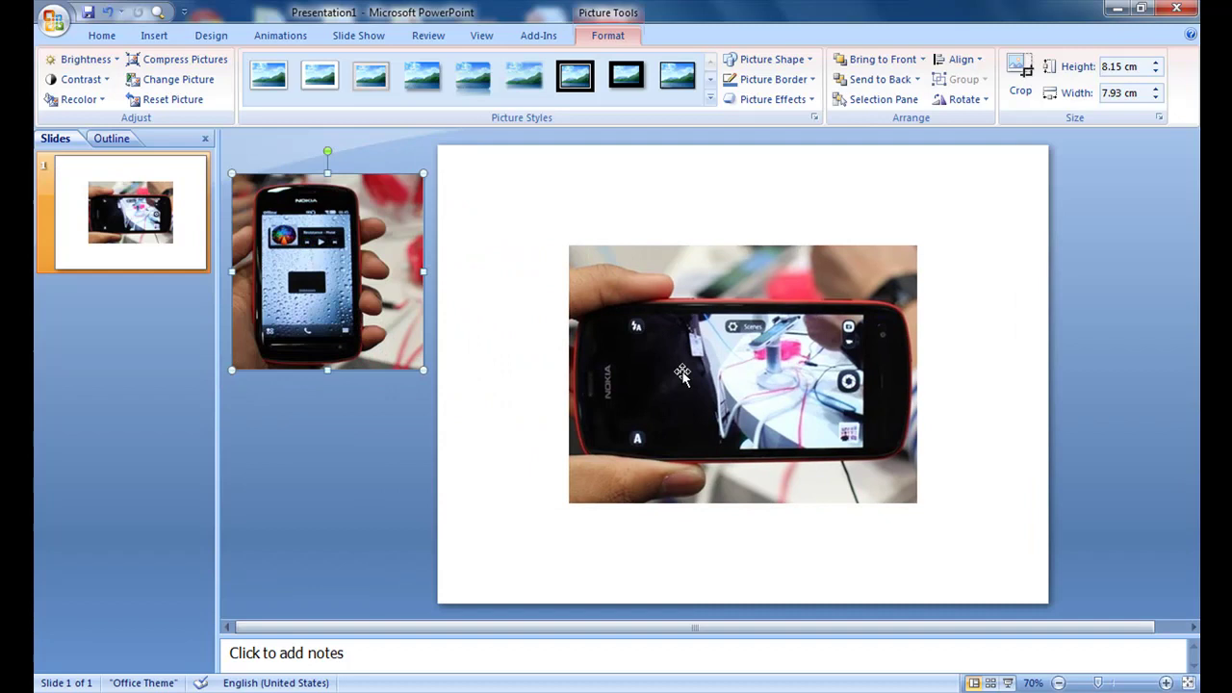
Shrink the horizontal phone picture to about 8.14 by 9.61 cm and place it off the slide, beneath the upright phone picture
{"action": "left_click", "coordinate": [745, 368]}
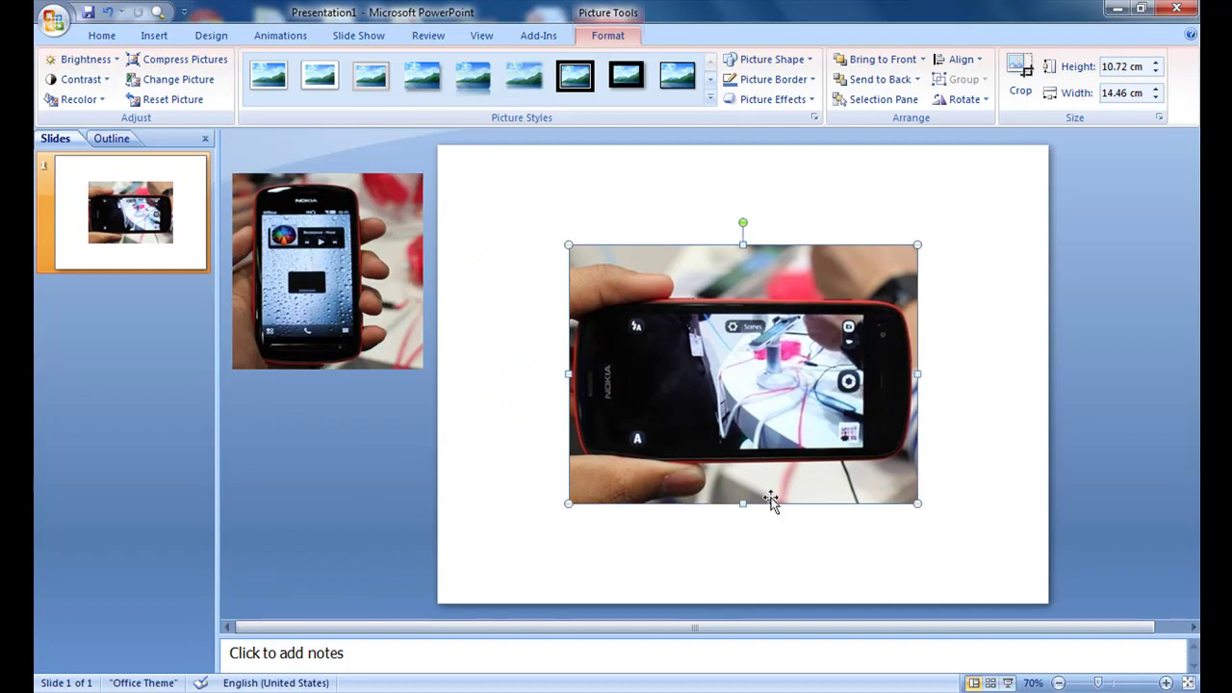
{"action": "left_click_drag", "start_coordinate": [748, 465], "coordinate": [748, 441]}
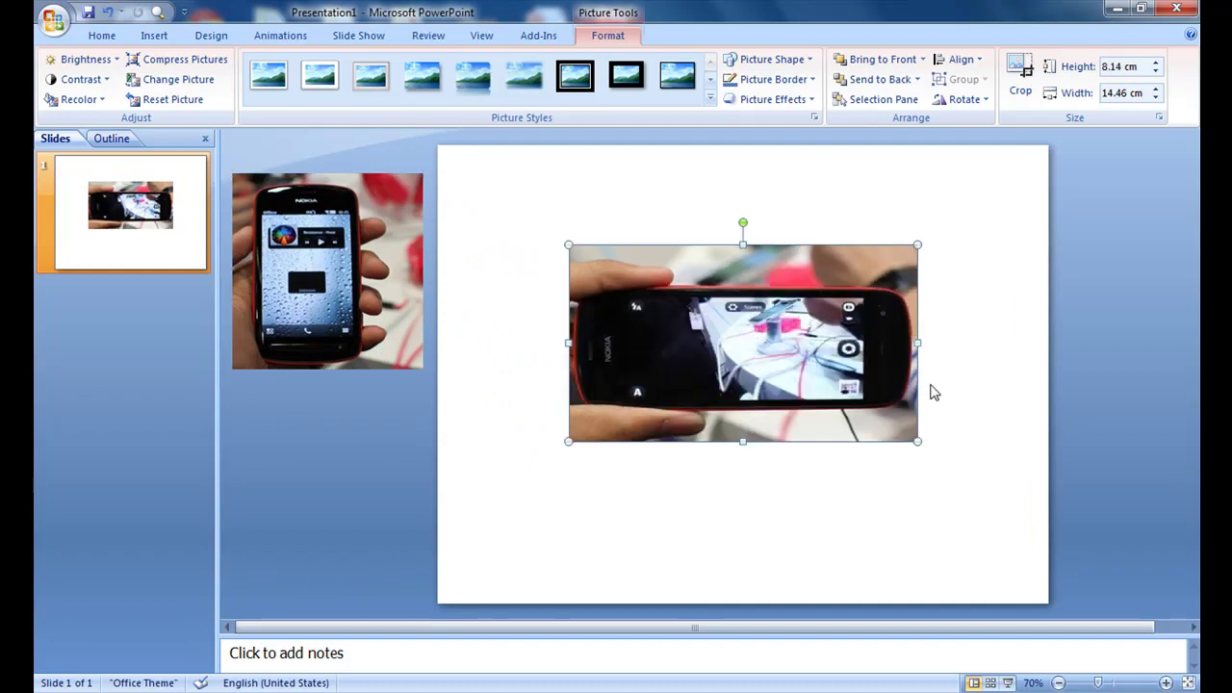
{"action": "left_click_drag", "start_coordinate": [839, 341], "coordinate": [394, 479]}
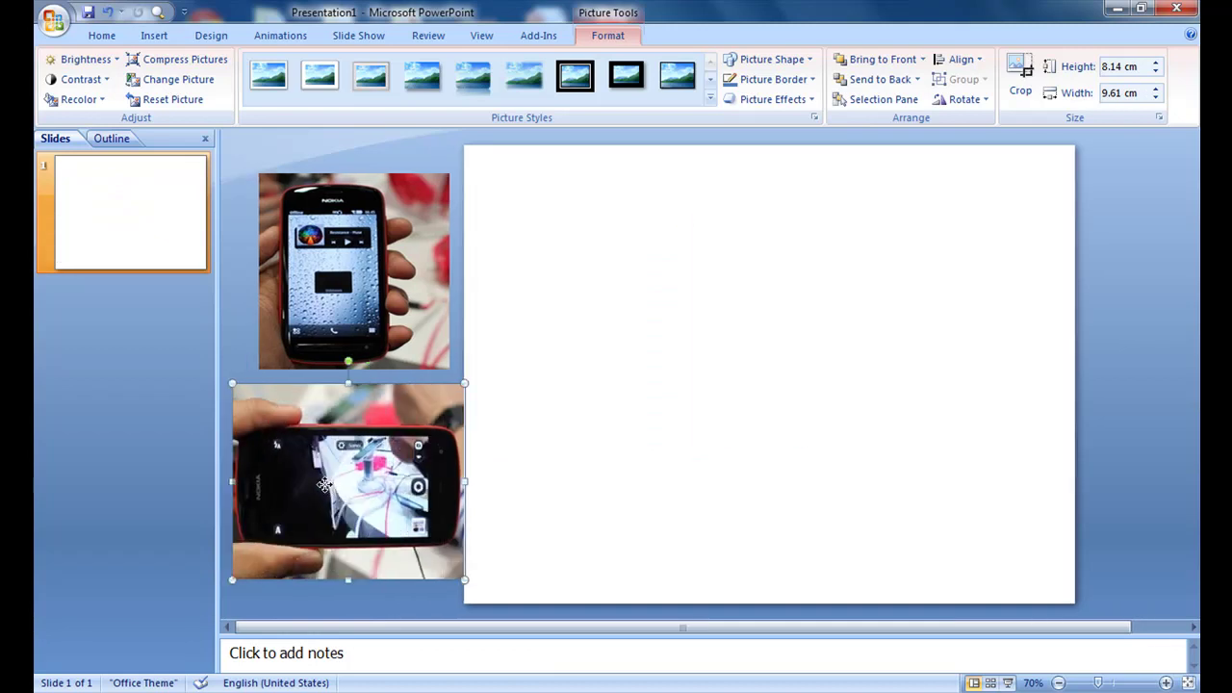
{"action": "left_click_drag", "start_coordinate": [326, 486], "coordinate": [354, 491]}
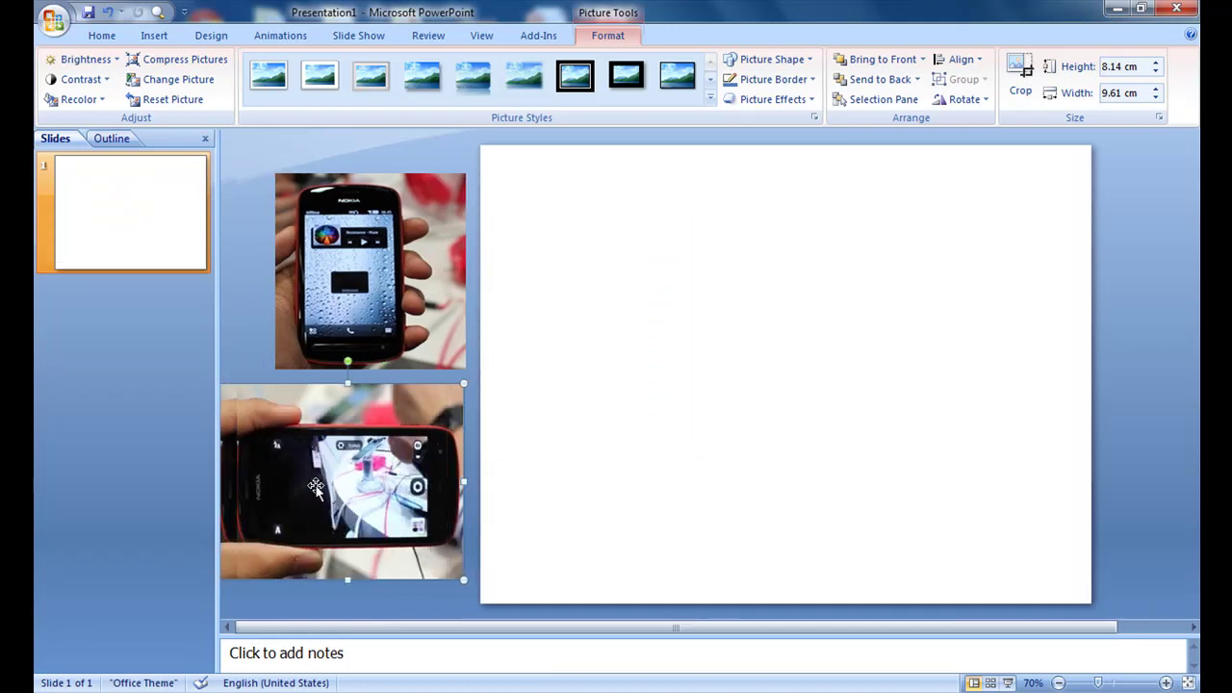
{"action": "left_click", "coordinate": [598, 419]}
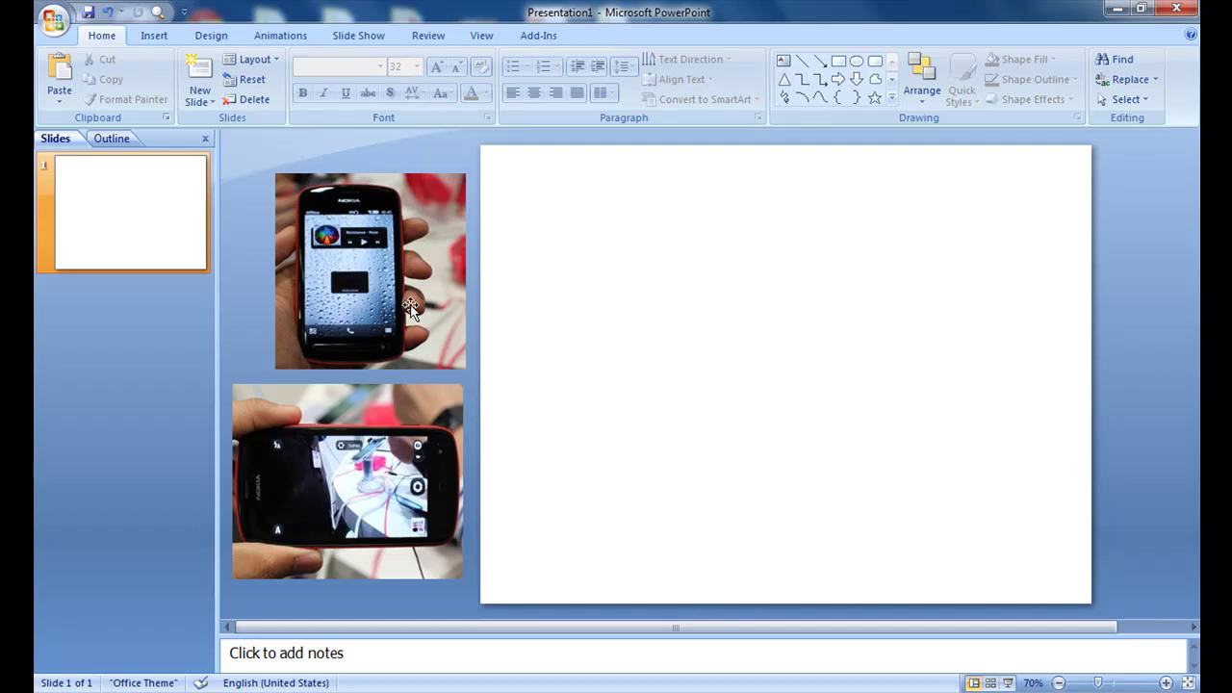
Select the upright phone picture and open the custom animation settings for it
{"action": "left_click", "coordinate": [281, 322]}
{"action": "left_click", "coordinate": [141, 322]}
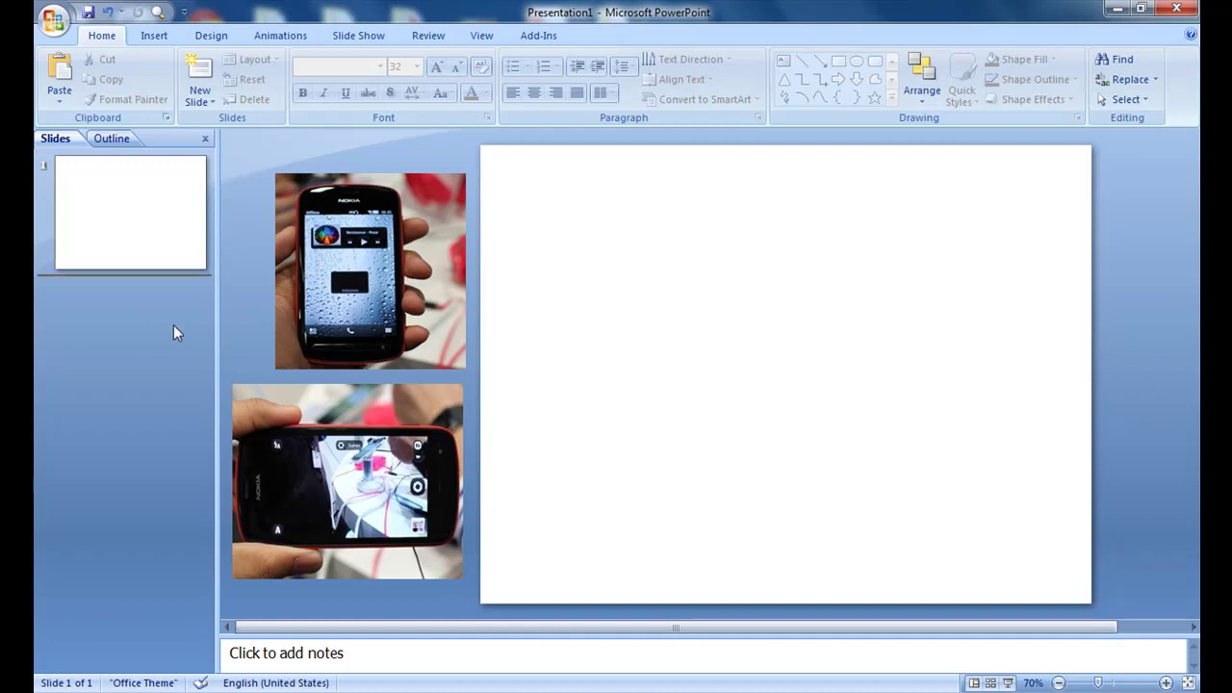
{"action": "left_click", "coordinate": [276, 35]}
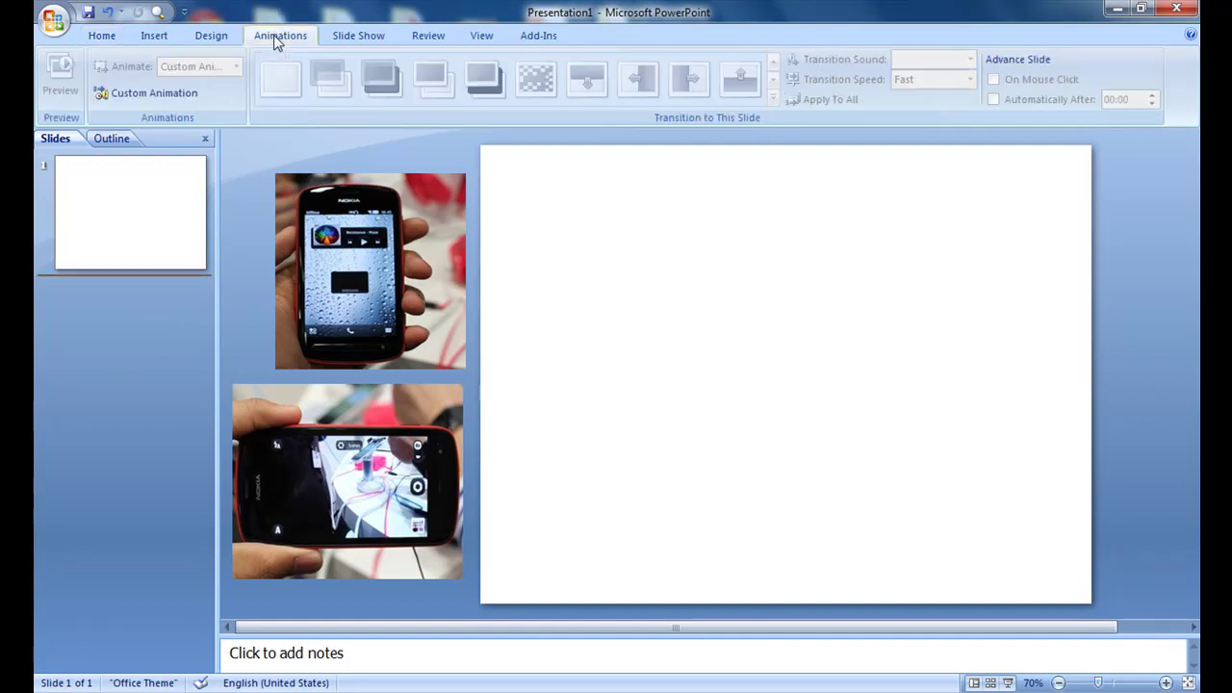
{"action": "left_click", "coordinate": [279, 210]}
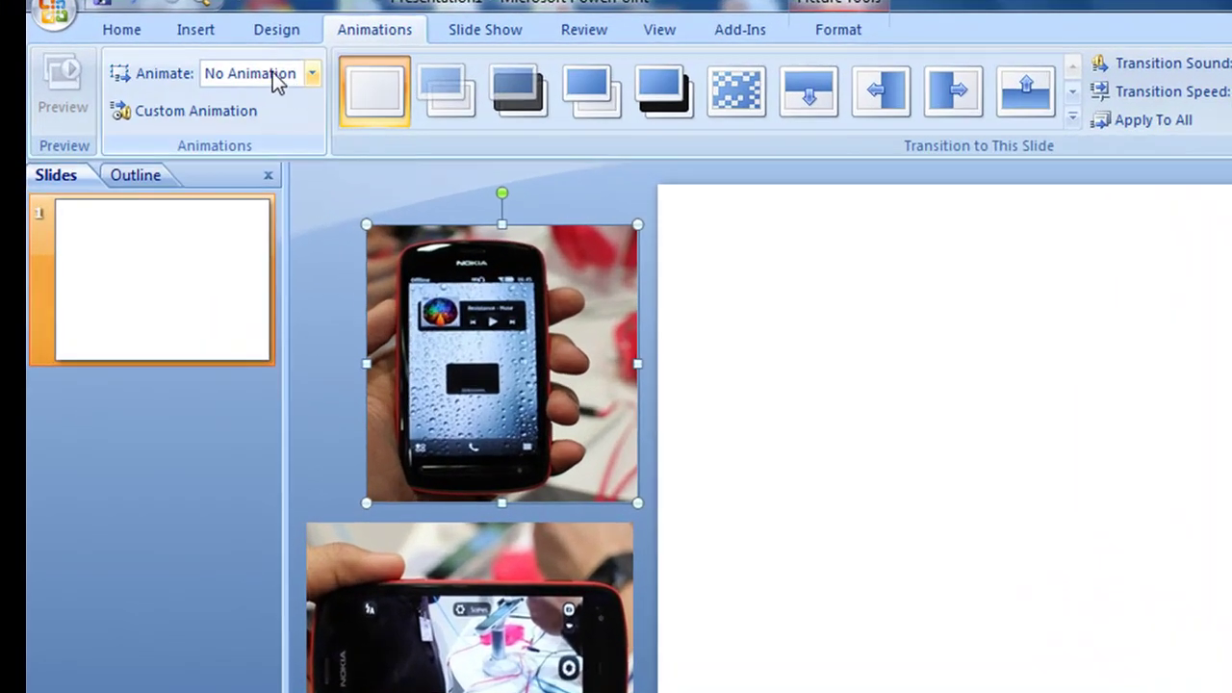
{"action": "left_click", "coordinate": [311, 73]}
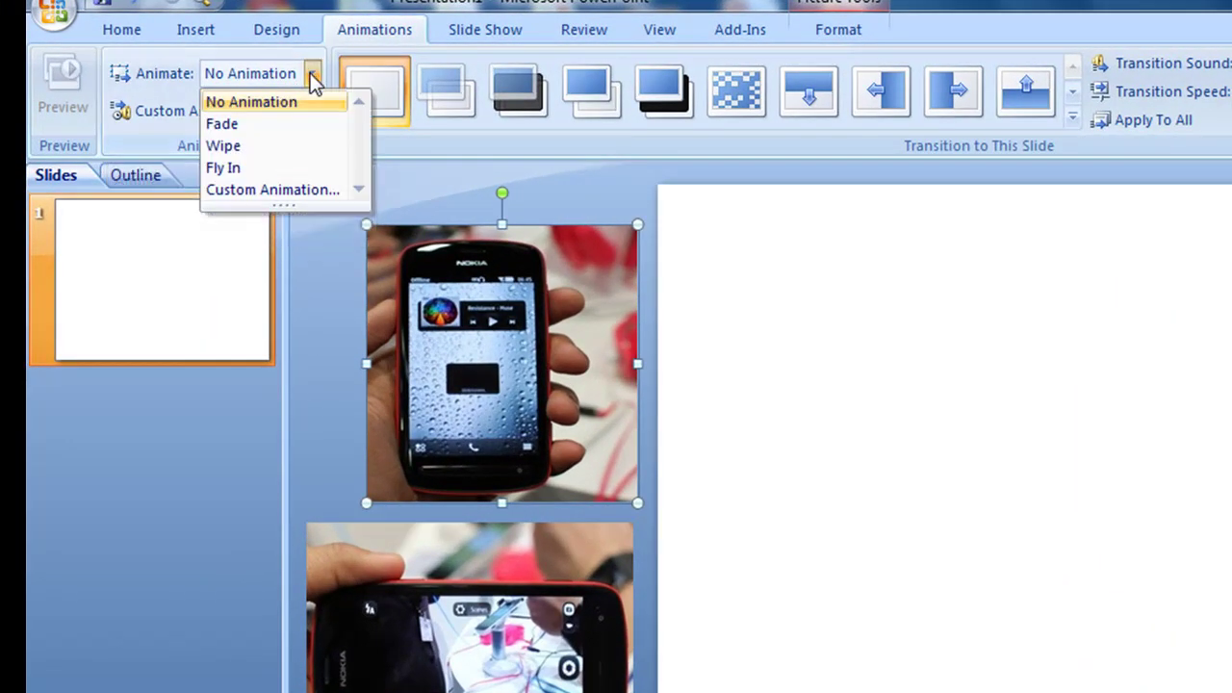
{"action": "left_click", "coordinate": [284, 190]}
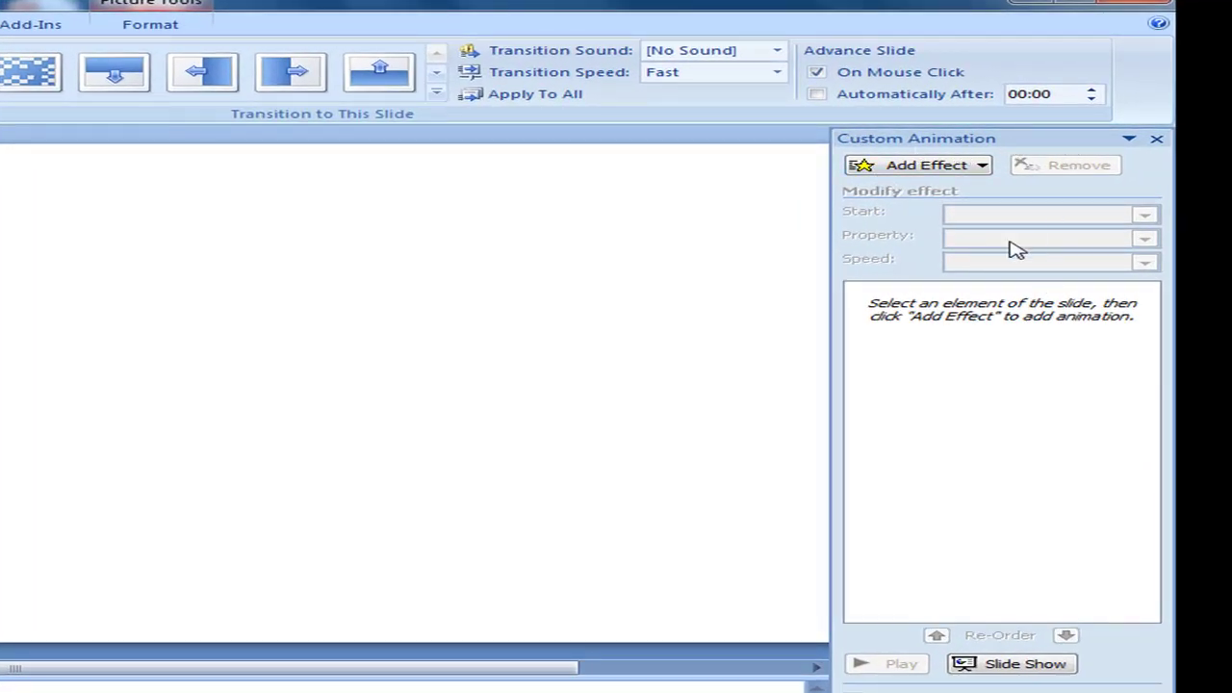
Add a Left motion path to the upright phone picture, then move the path onto the slide and lengthen it toward the left
{"action": "left_click", "coordinate": [963, 170]}
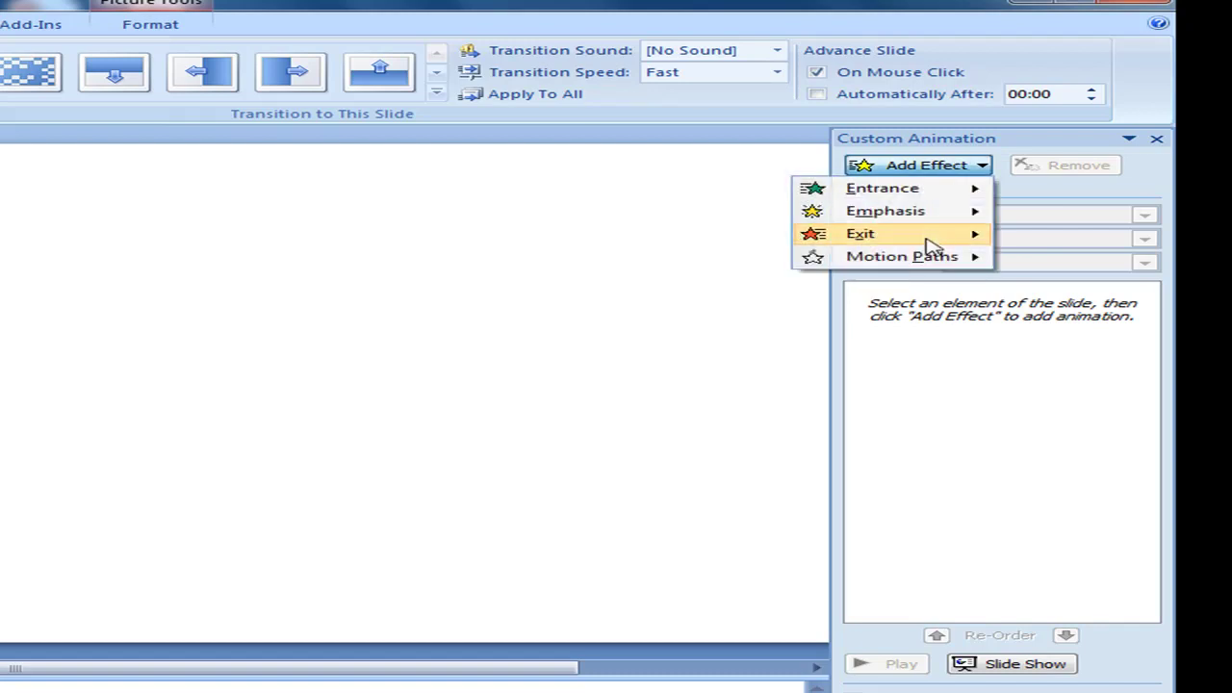
{"action": "mouse_move", "coordinate": [933, 264]}
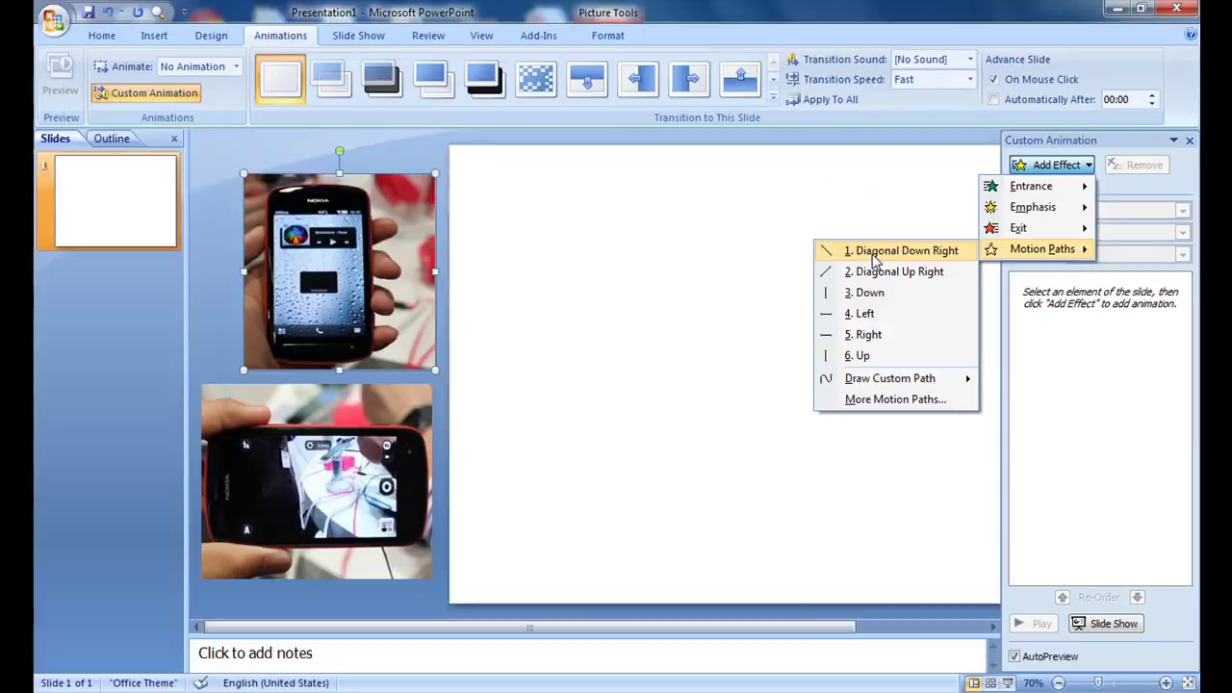
{"action": "left_click", "coordinate": [865, 313]}
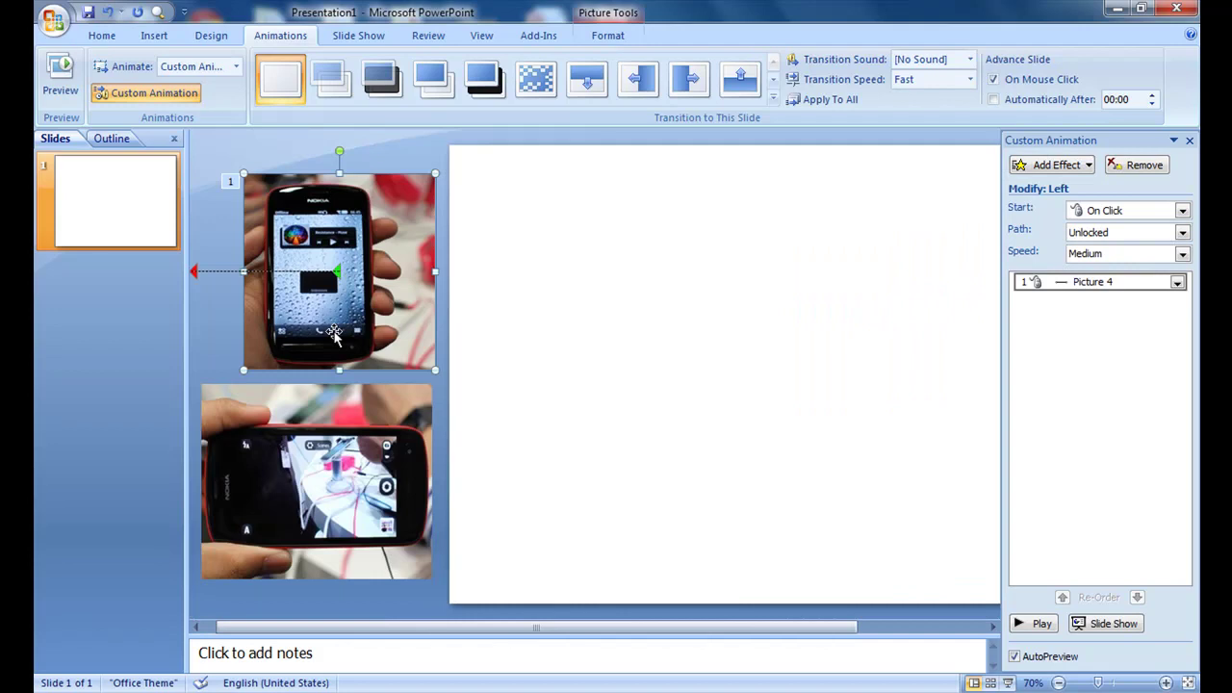
{"action": "left_click_drag", "start_coordinate": [301, 272], "coordinate": [784, 342]}
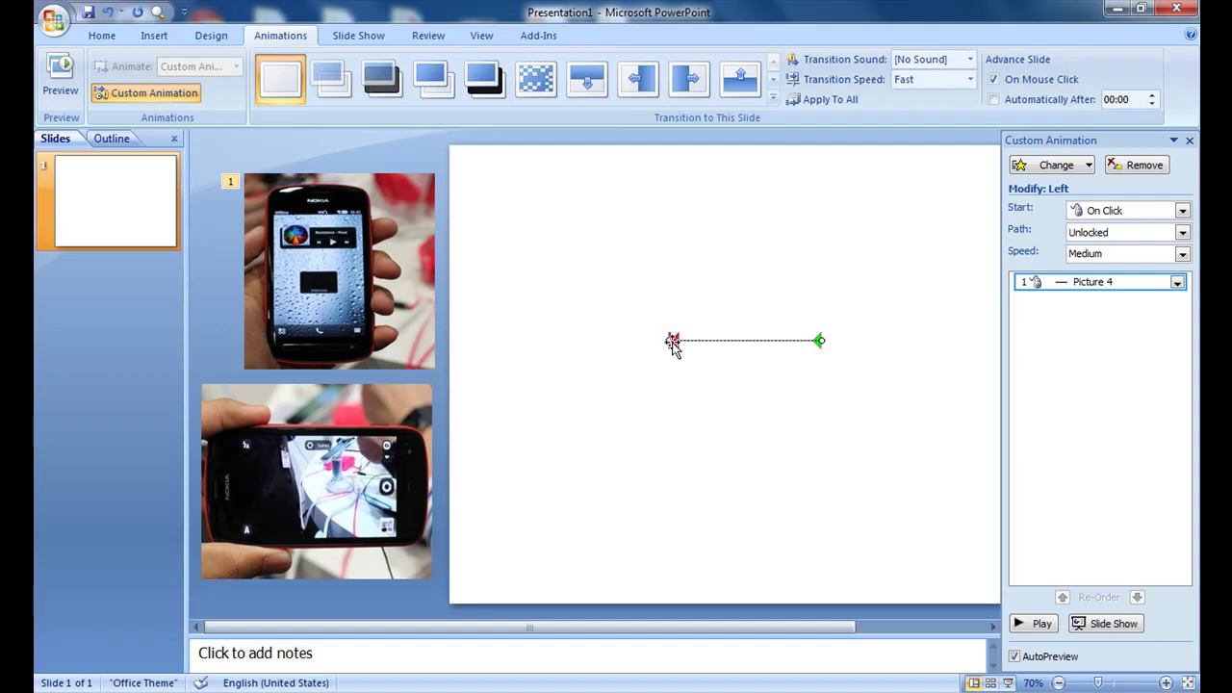
{"action": "left_click_drag", "start_coordinate": [646, 341], "coordinate": [557, 340]}
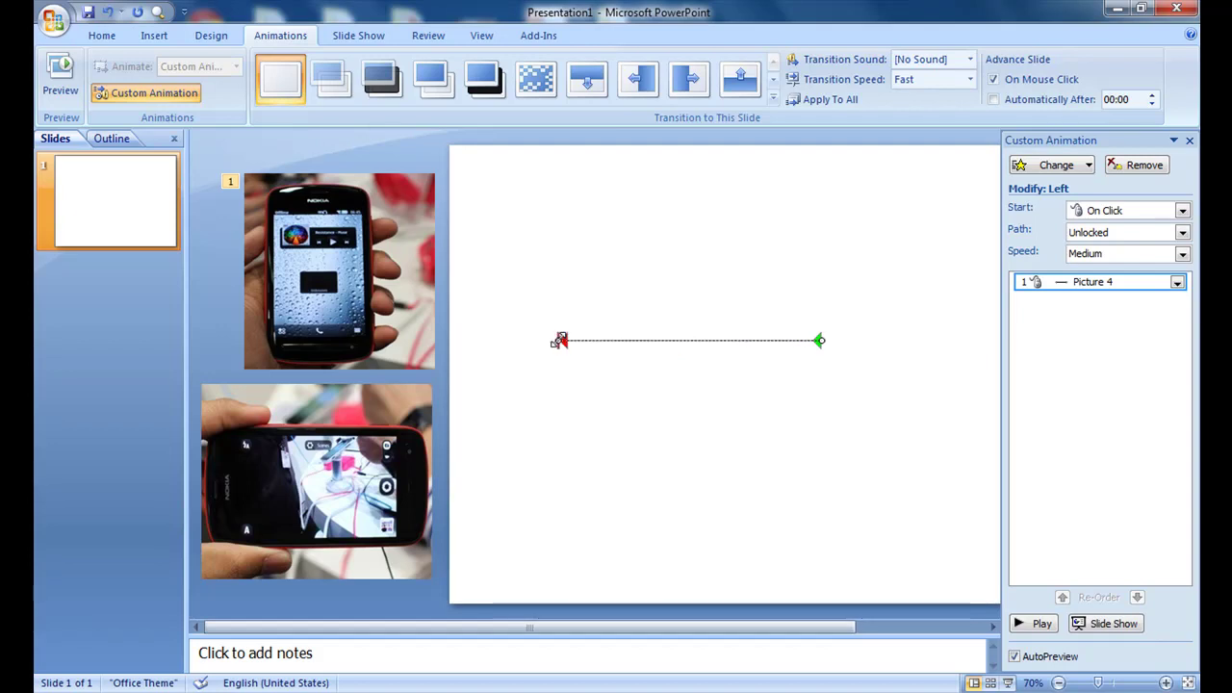
{"action": "left_click", "coordinate": [673, 393]}
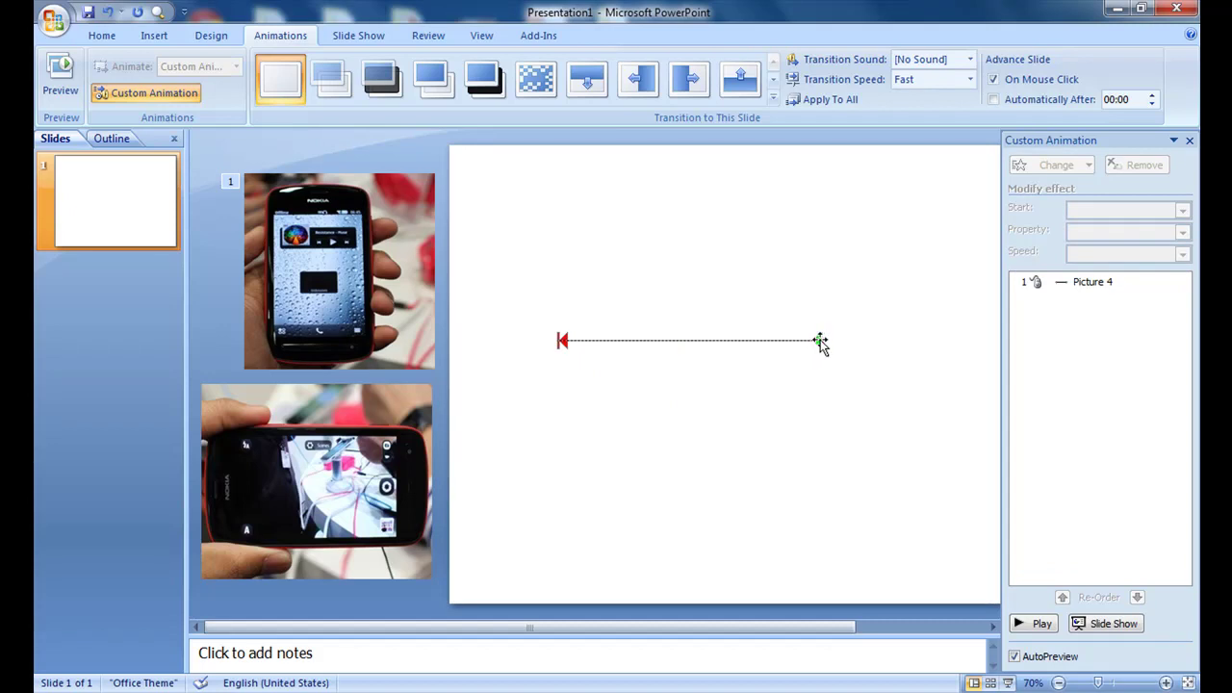
Preview the upright phone picture's animation and delete its Left motion path
{"action": "left_click", "coordinate": [1041, 624]}
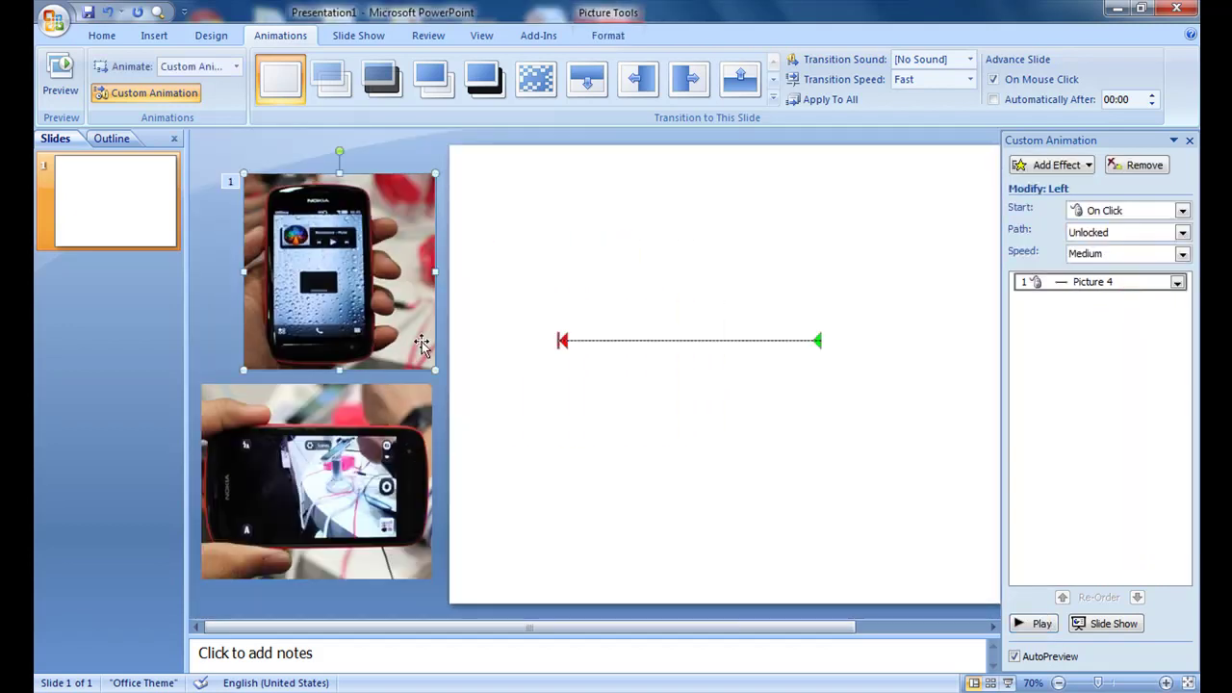
{"action": "left_click", "coordinate": [665, 407]}
{"action": "left_click", "coordinate": [763, 343]}
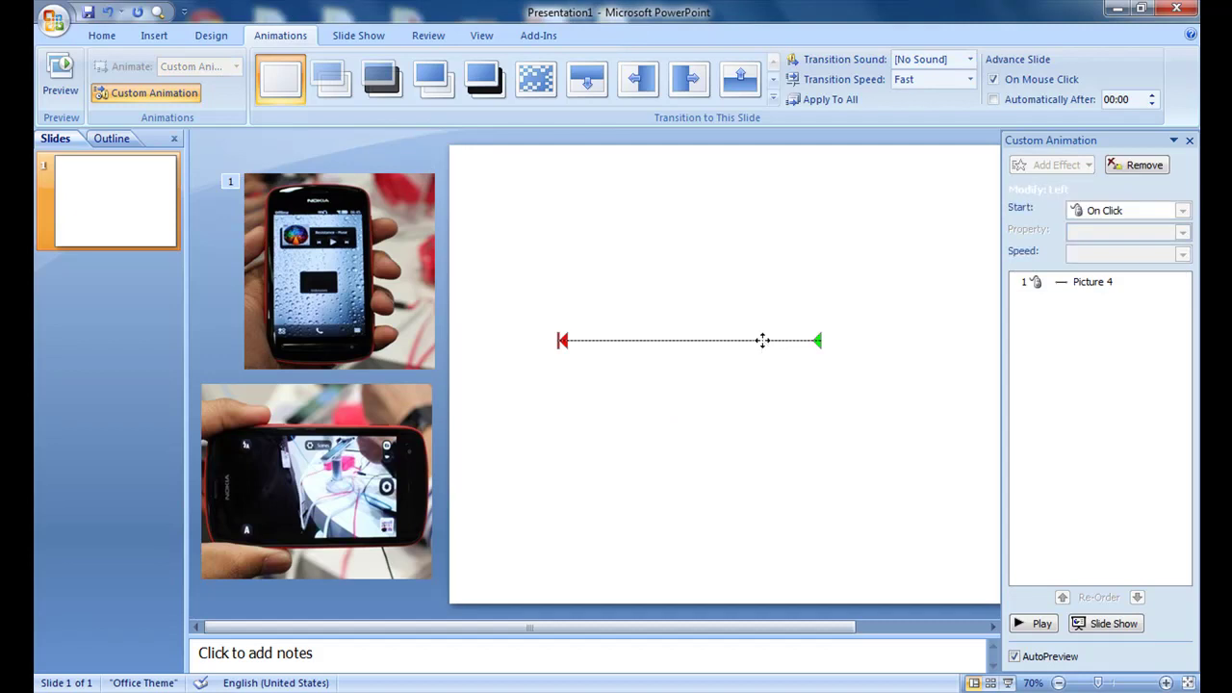
{"action": "key", "text": "Delete"}
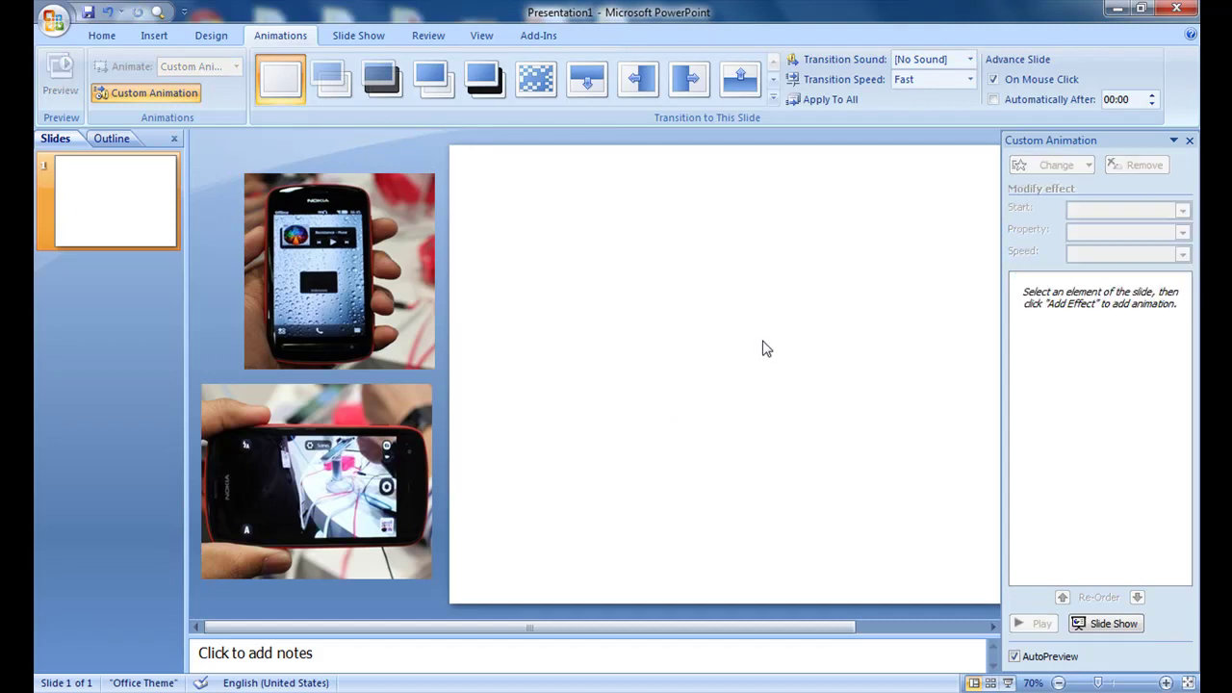
Draw a custom Curve motion path for the upright phone picture, dipping from the slide's upper left toward the bottom and rising to the upper right
{"action": "left_click", "coordinate": [370, 245]}
{"action": "left_click", "coordinate": [1056, 166]}
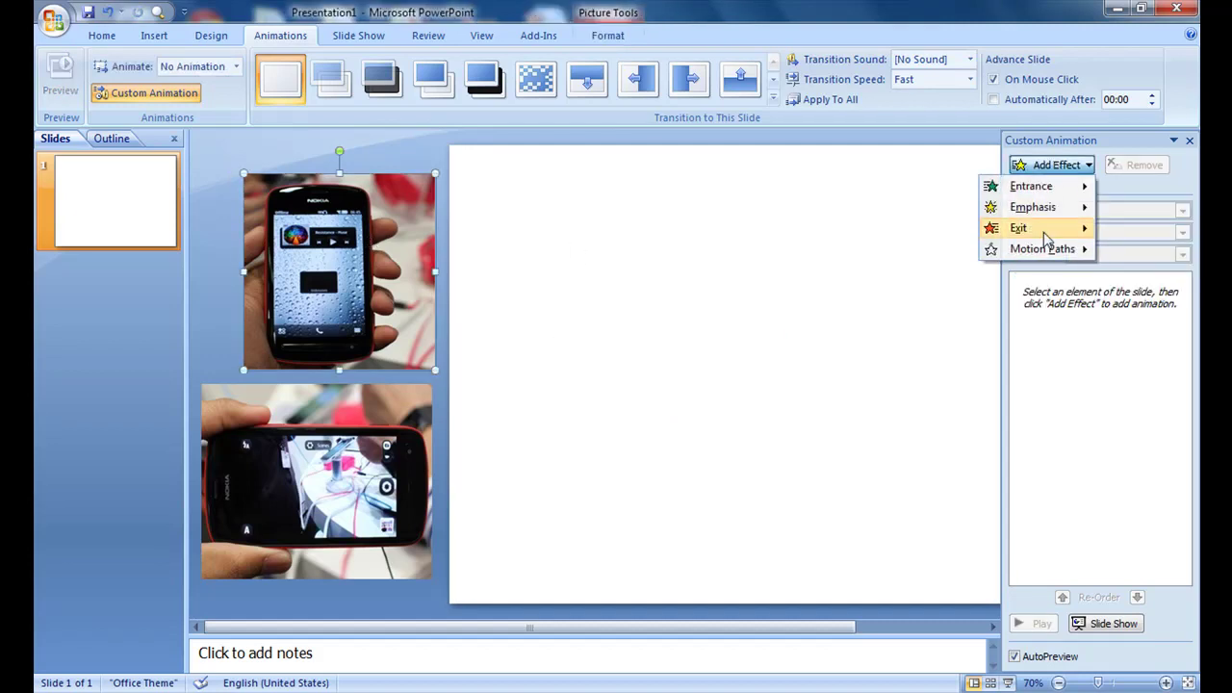
{"action": "mouse_move", "coordinate": [1045, 248]}
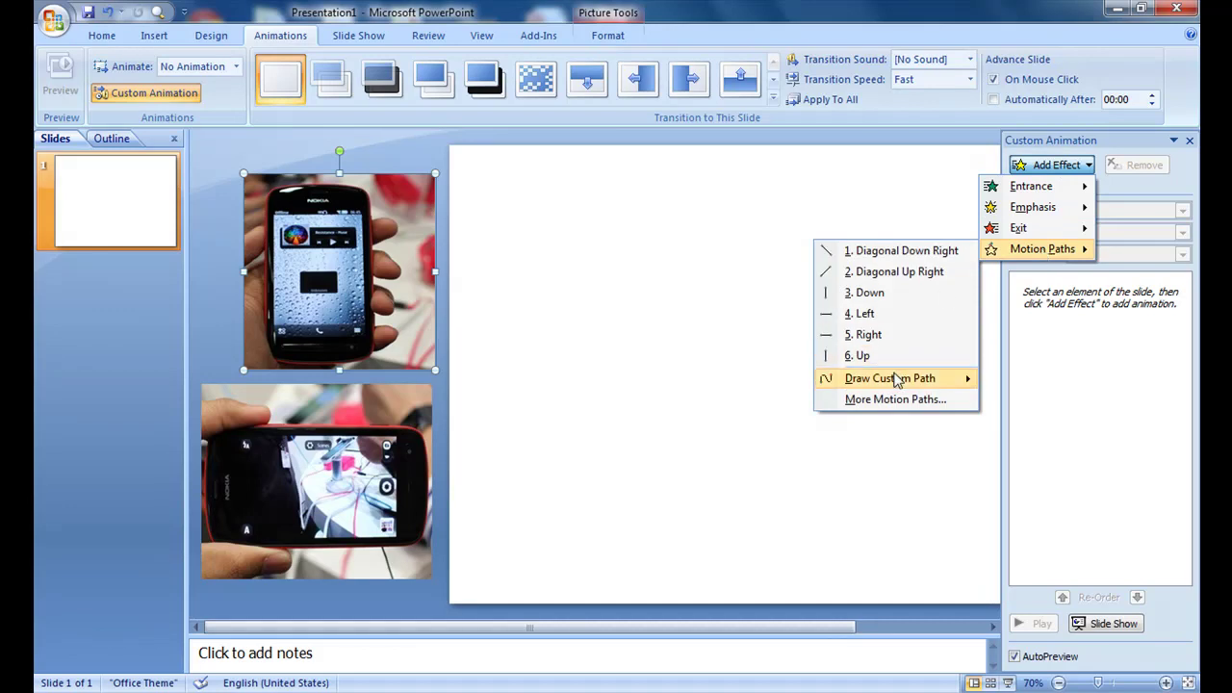
{"action": "mouse_move", "coordinate": [895, 381]}
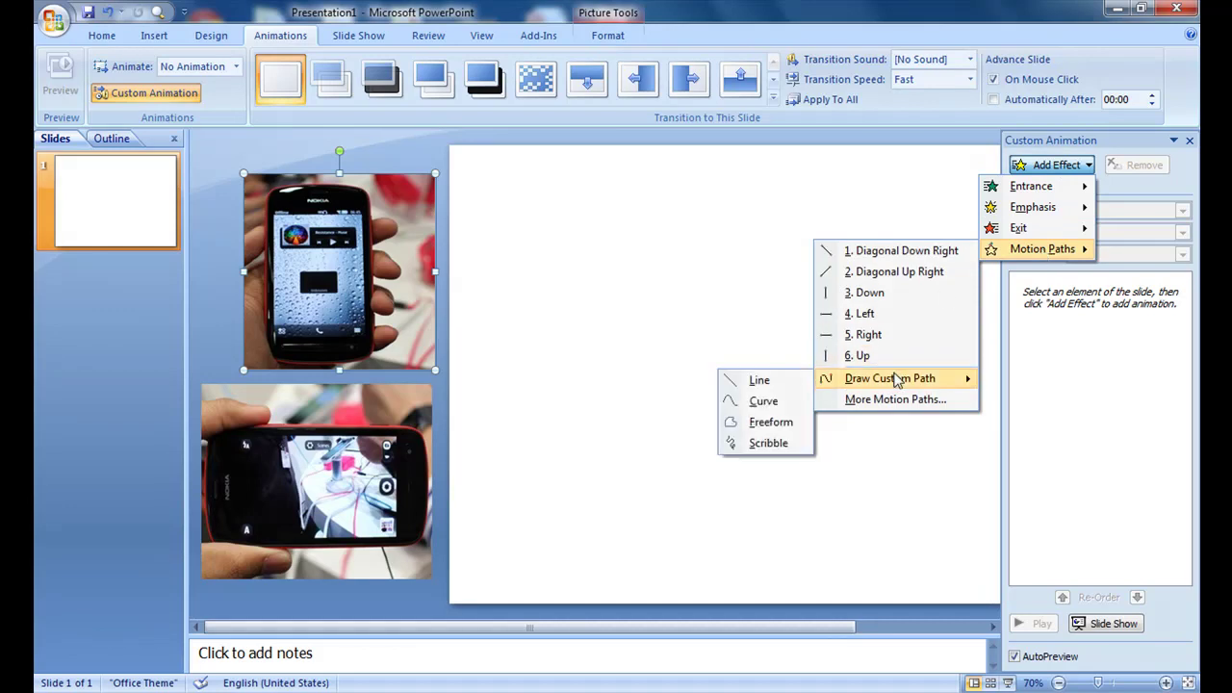
{"action": "left_click", "coordinate": [780, 401]}
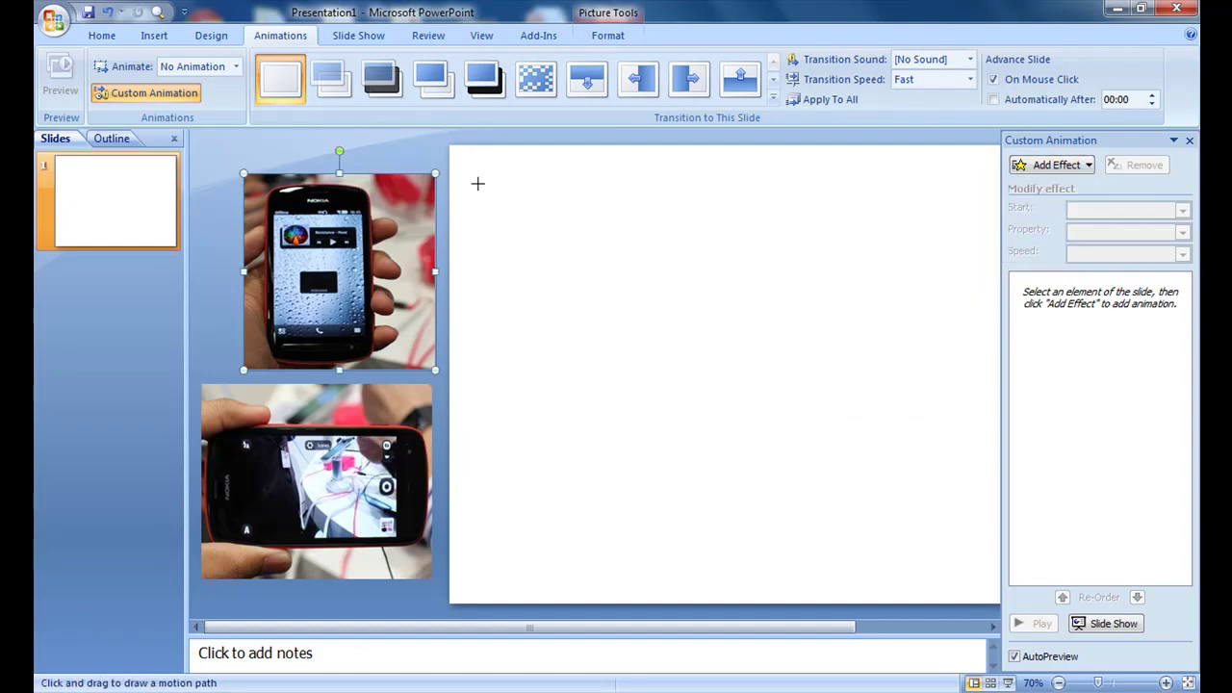
{"action": "left_click_drag", "start_coordinate": [486, 176], "coordinate": [520, 552]}
{"action": "left_click", "coordinate": [536, 505]}
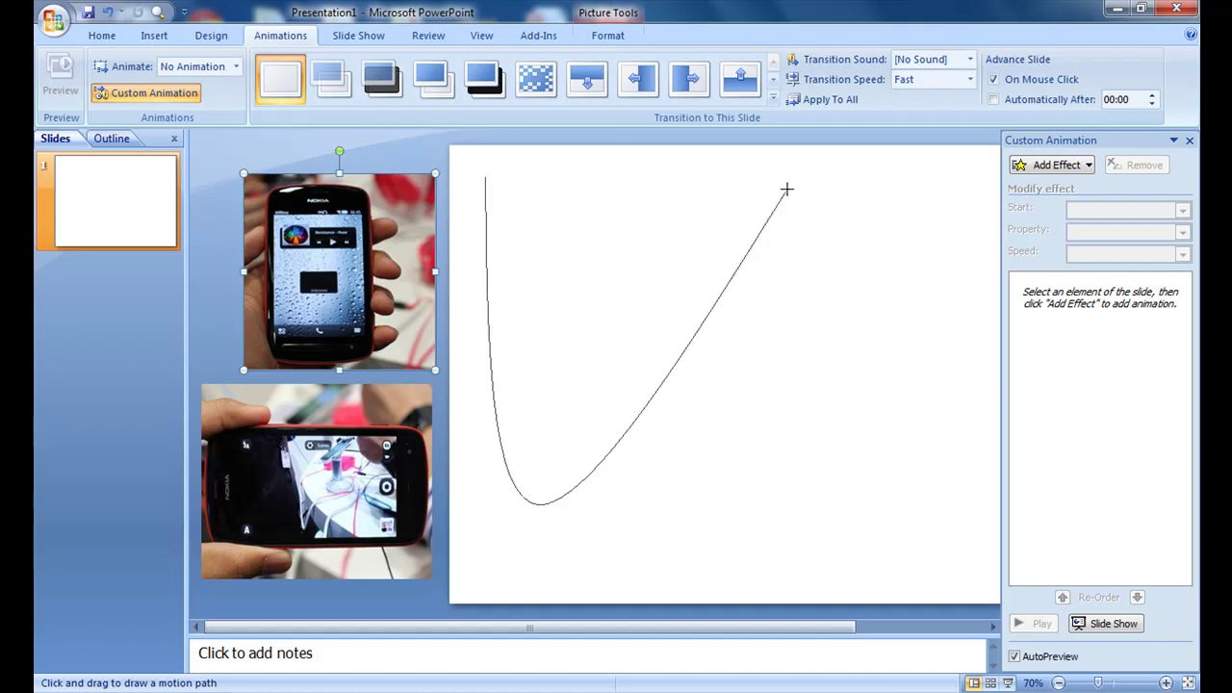
{"action": "double_click", "coordinate": [786, 189]}
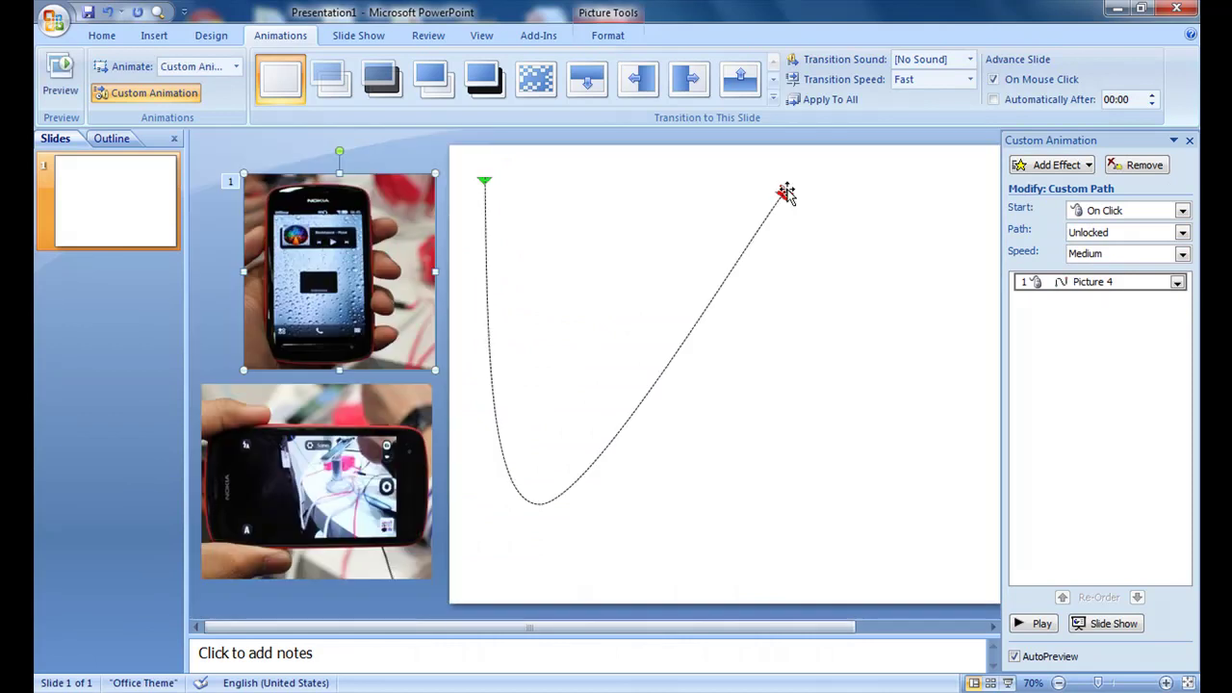
Shift the upright phone picture's curved path right and down on the slide, previewing the animation to check where the picture ends
{"action": "left_click_drag", "start_coordinate": [715, 288], "coordinate": [777, 301]}
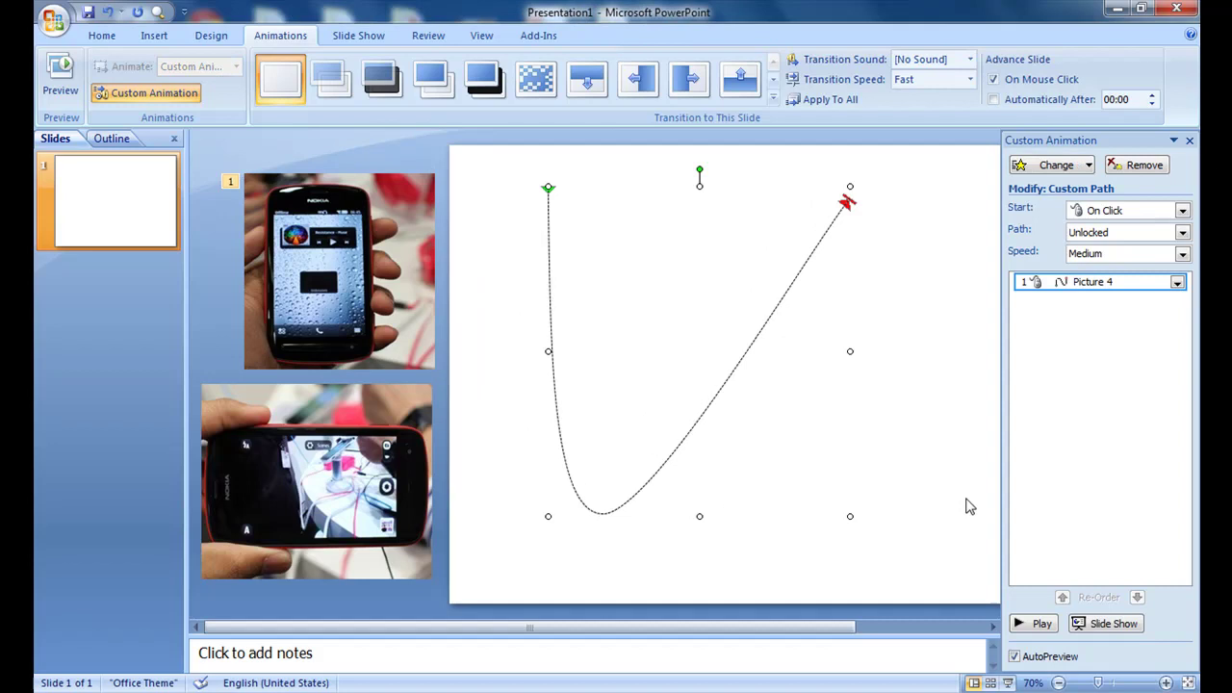
{"action": "left_click", "coordinate": [1044, 625]}
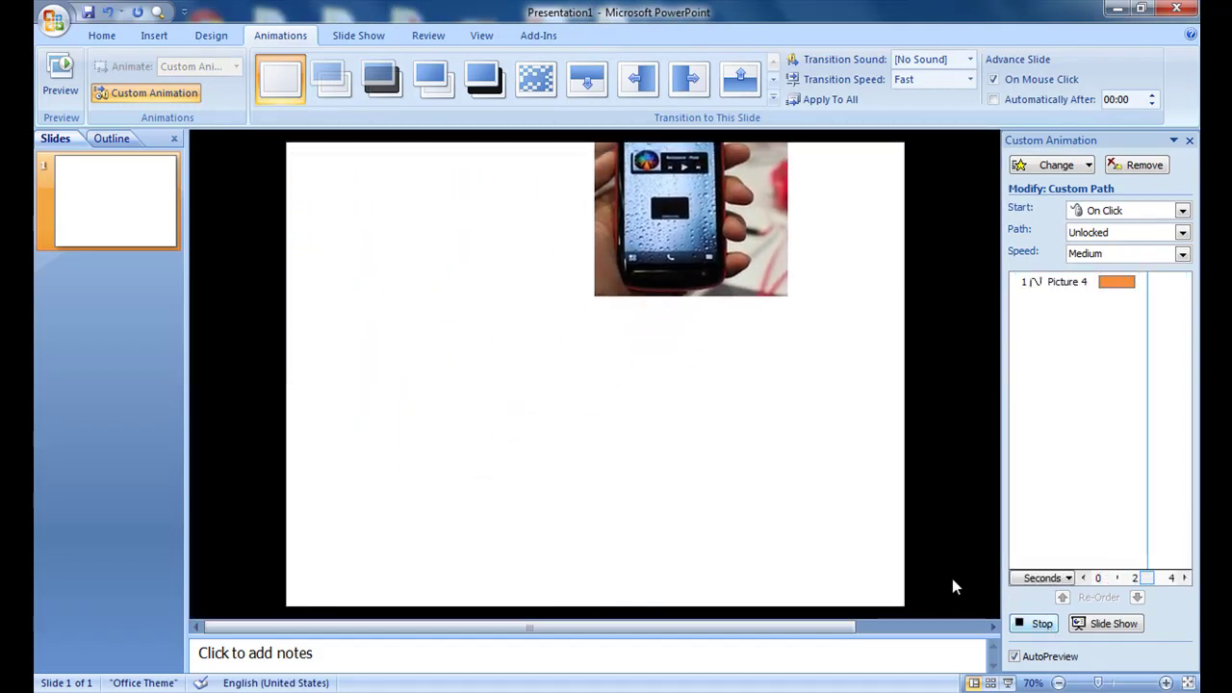
{"action": "left_click_drag", "start_coordinate": [781, 291], "coordinate": [787, 332]}
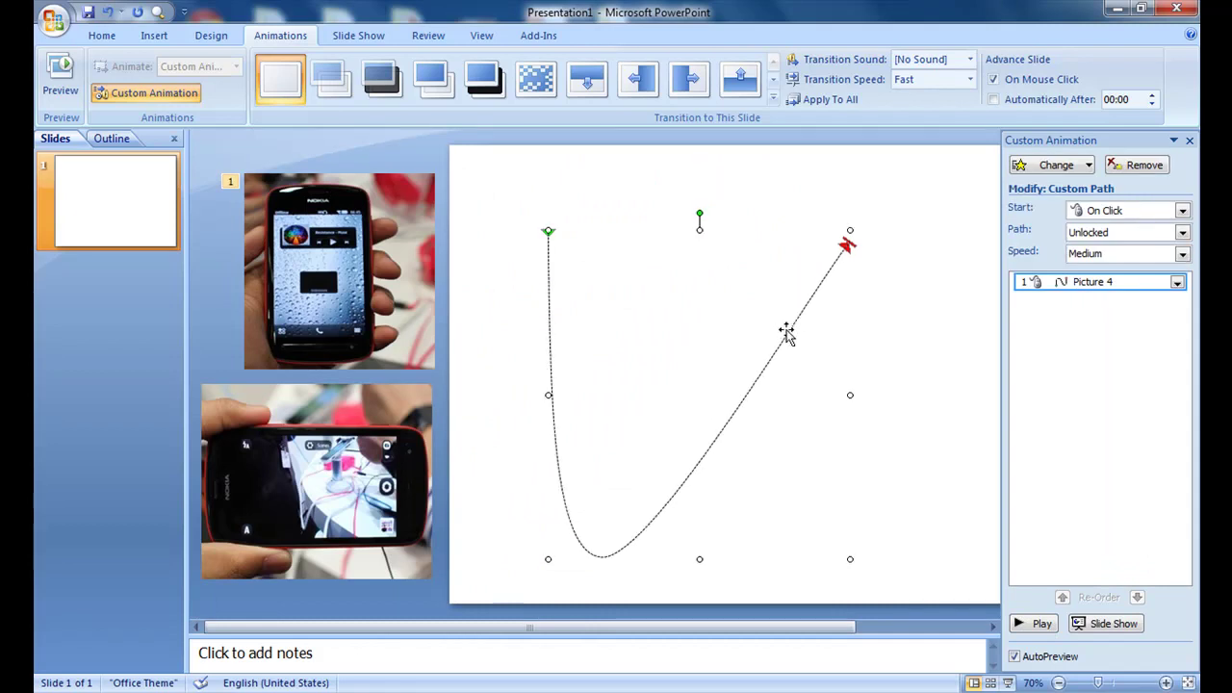
{"action": "left_click", "coordinate": [1036, 627]}
{"action": "left_click_drag", "start_coordinate": [758, 377], "coordinate": [758, 386]}
{"action": "left_click", "coordinate": [1037, 628]}
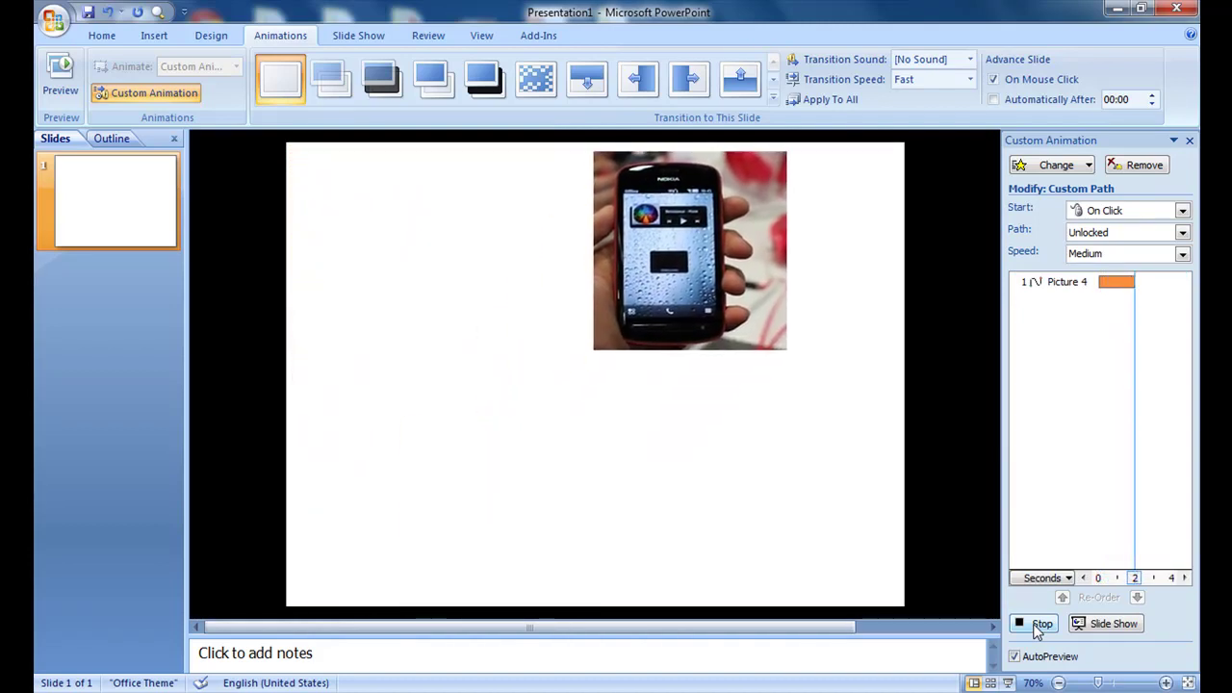
{"action": "left_click", "coordinate": [732, 530]}
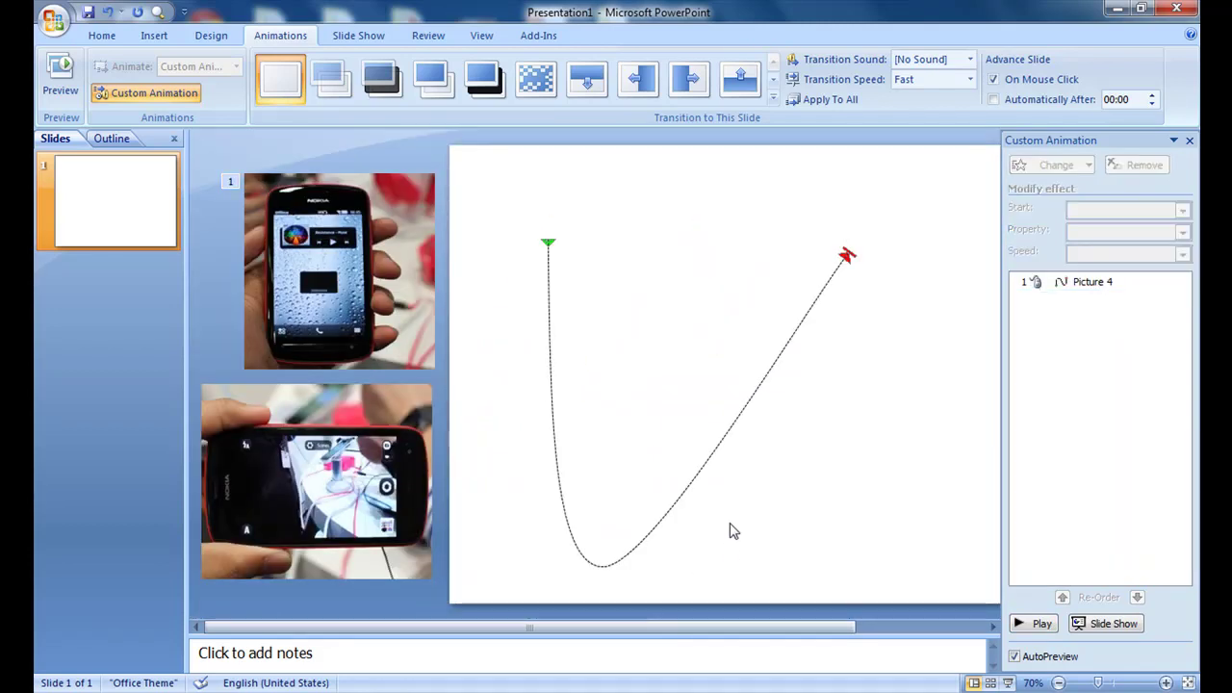
Draw a custom Curve motion path for the horizontal phone picture, from the slide's upper right through the lower right to the upper left
{"action": "left_click", "coordinate": [385, 448]}
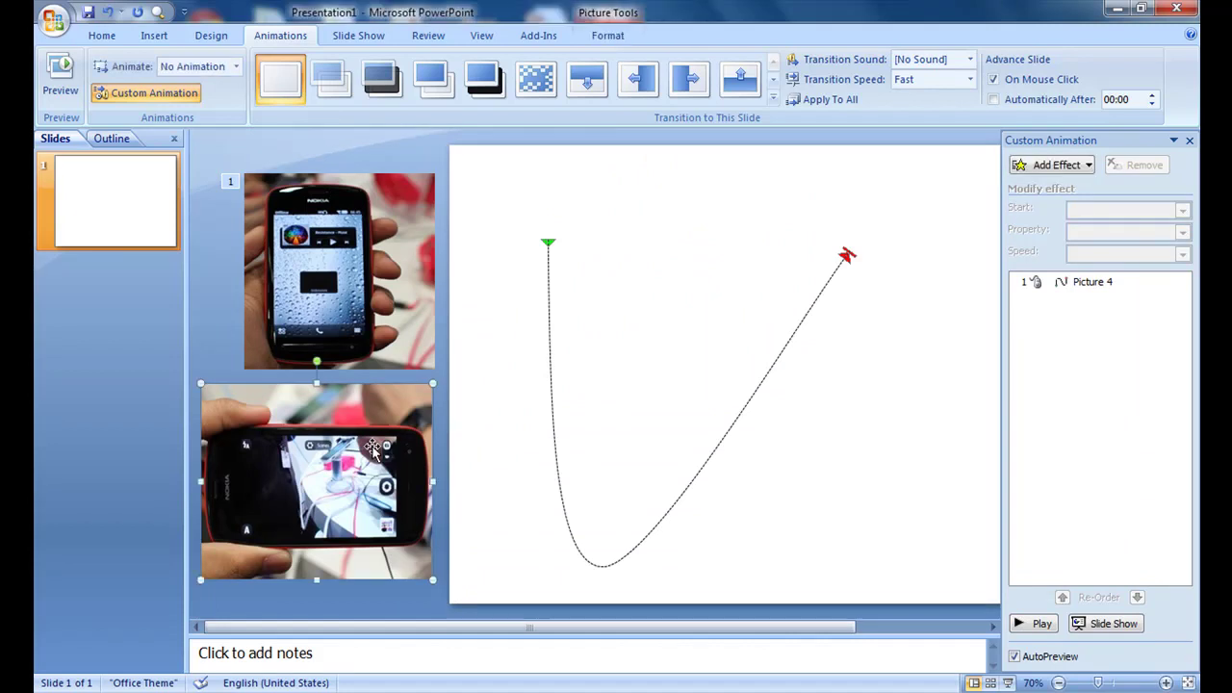
{"action": "left_click", "coordinate": [1063, 166]}
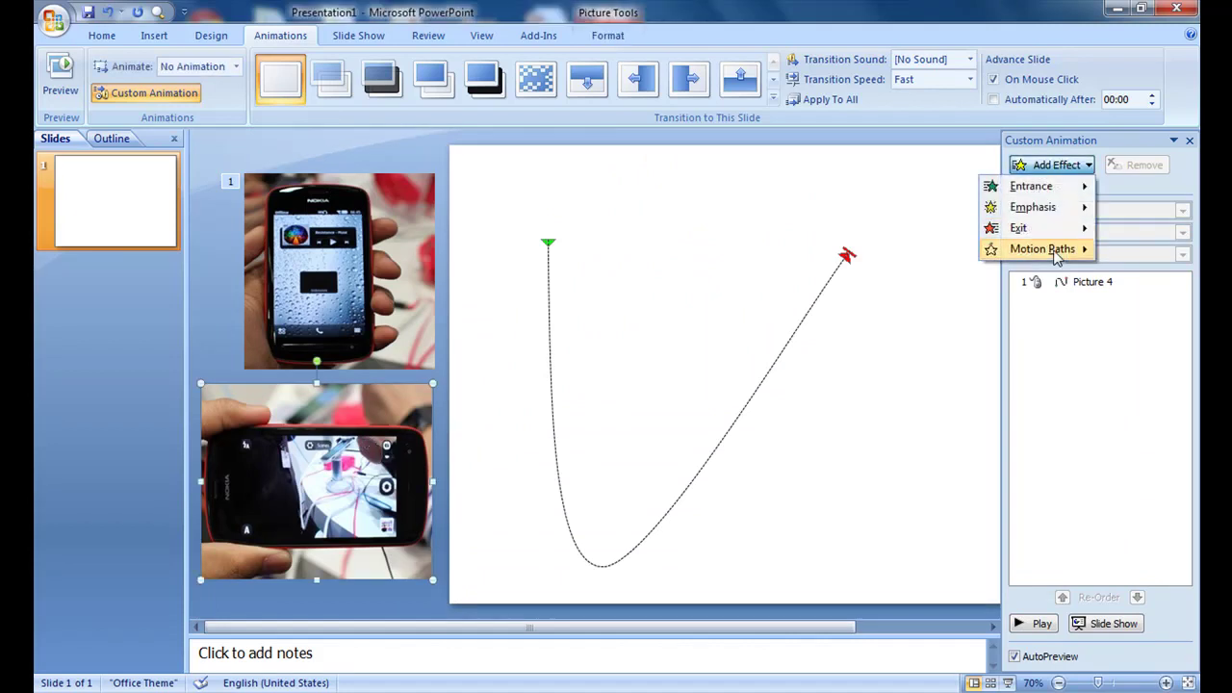
{"action": "mouse_move", "coordinate": [1045, 248]}
{"action": "mouse_move", "coordinate": [897, 383]}
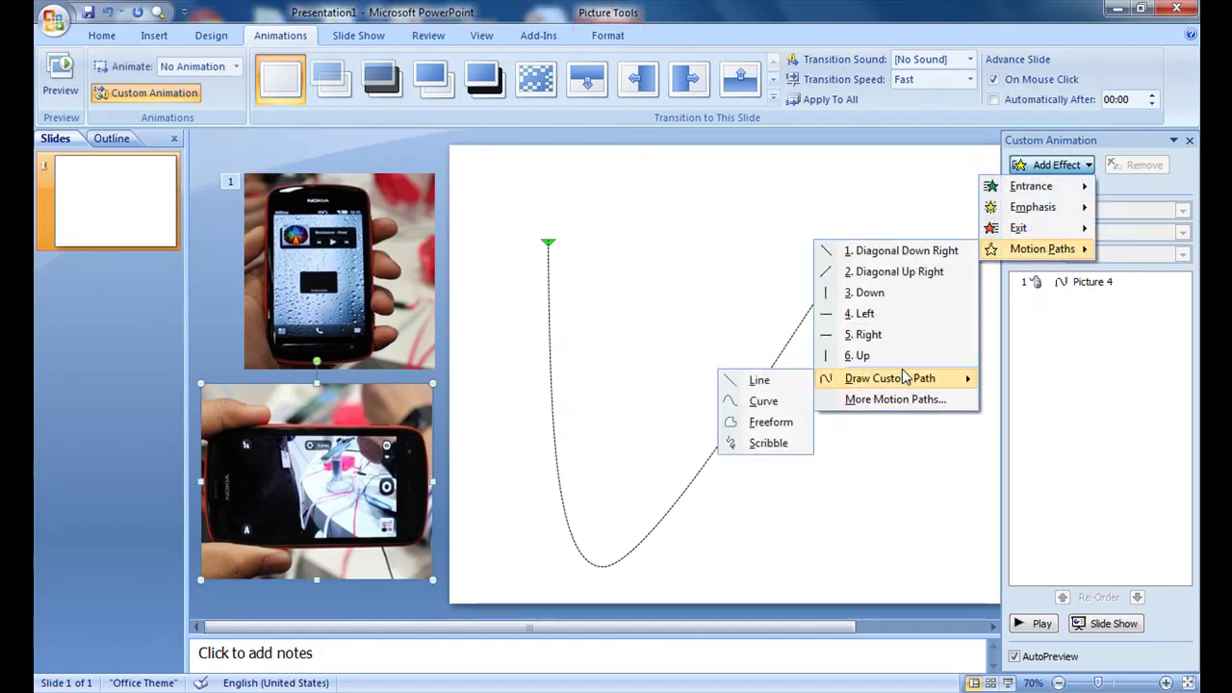
{"action": "left_click", "coordinate": [763, 401]}
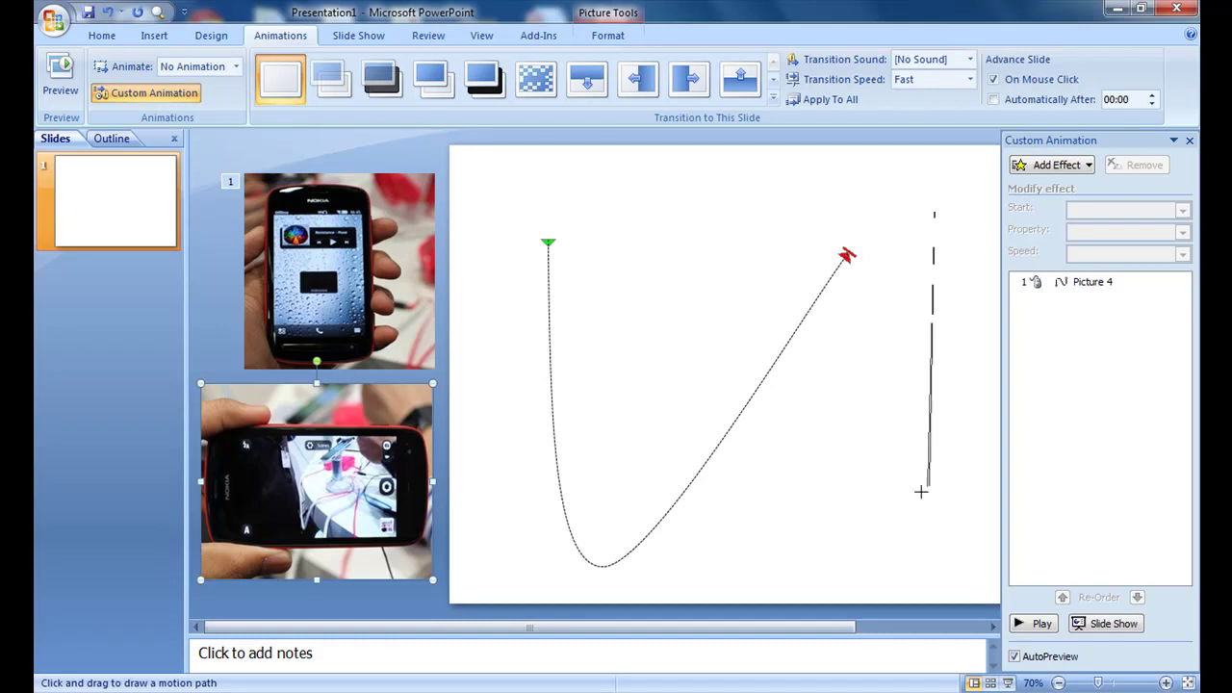
{"action": "left_click", "coordinate": [891, 550]}
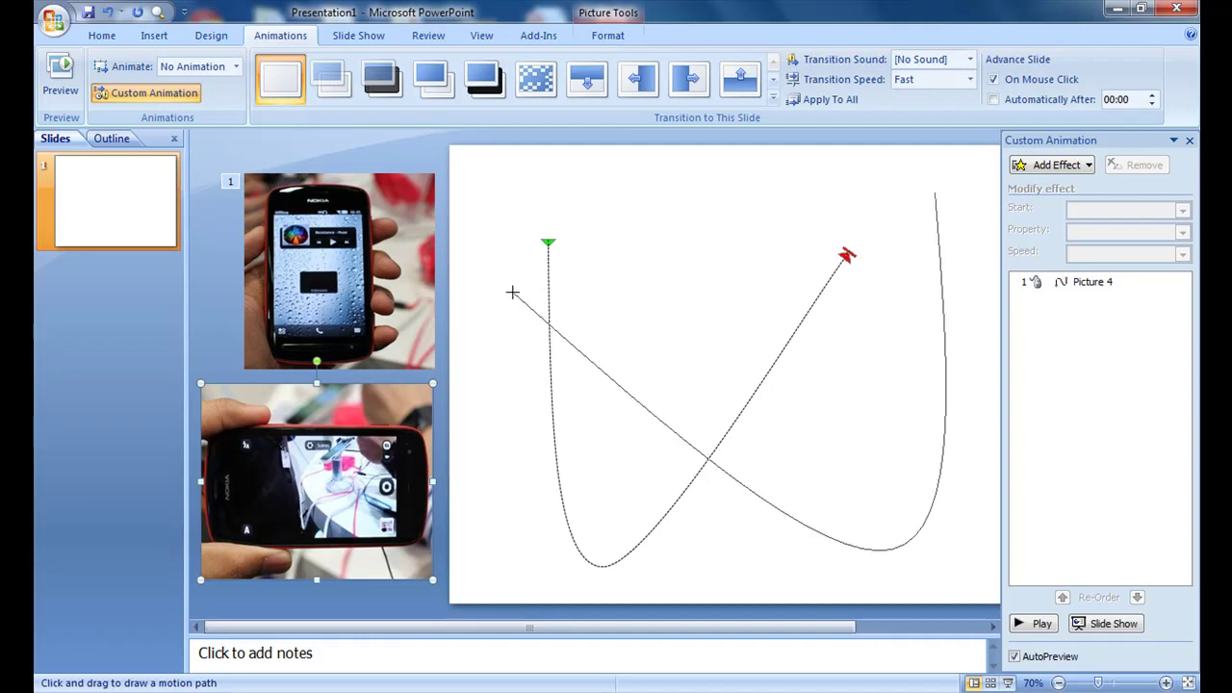
{"action": "left_click", "coordinate": [563, 306]}
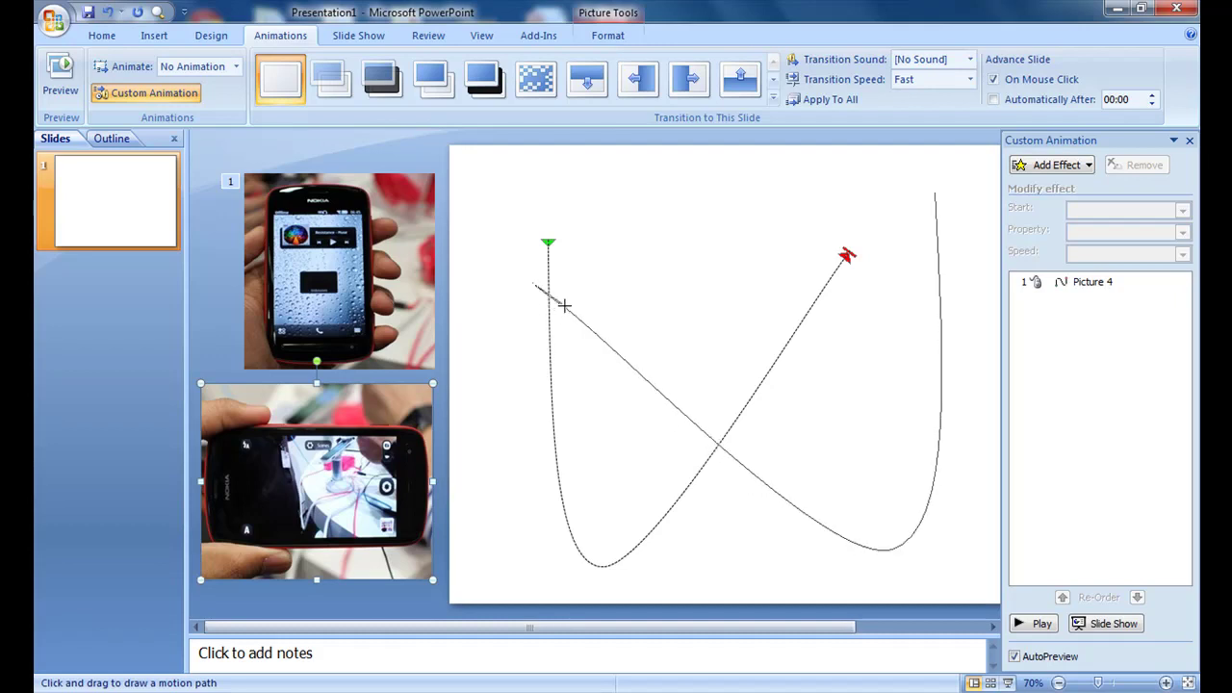
{"action": "double_click", "coordinate": [564, 306]}
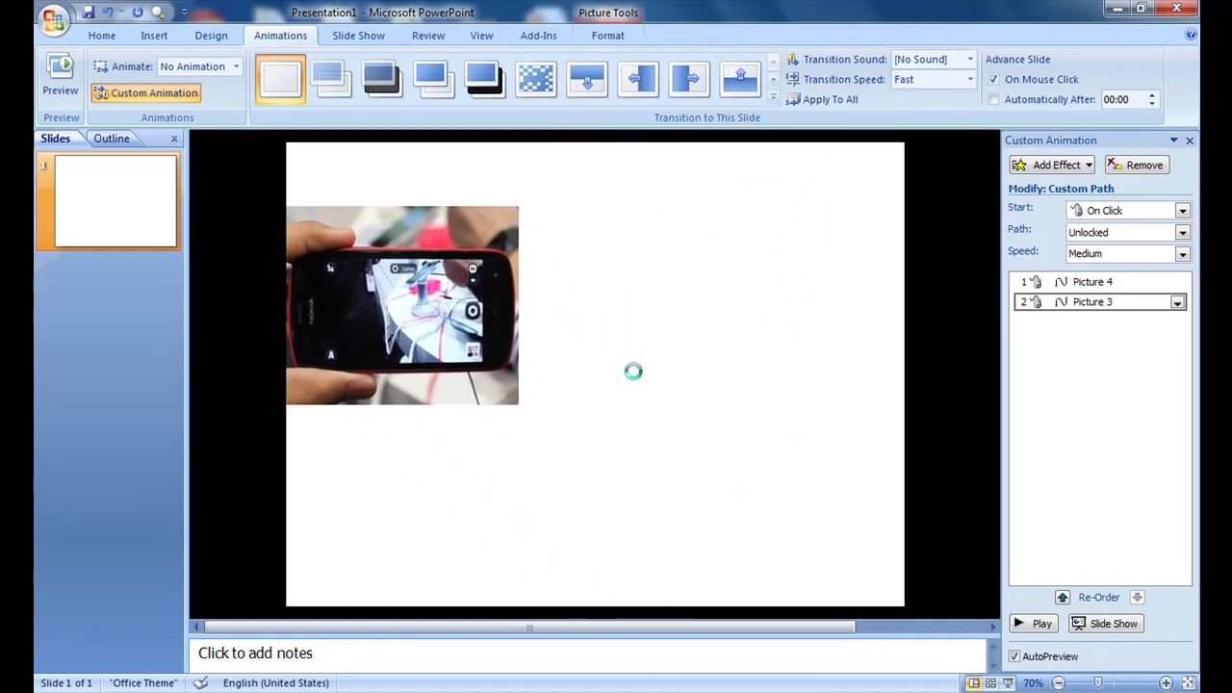
Shift the horizontal phone picture's curved path slightly down and right, and play back both pictures' animations
{"action": "left_click_drag", "start_coordinate": [634, 374], "coordinate": [635, 395]}
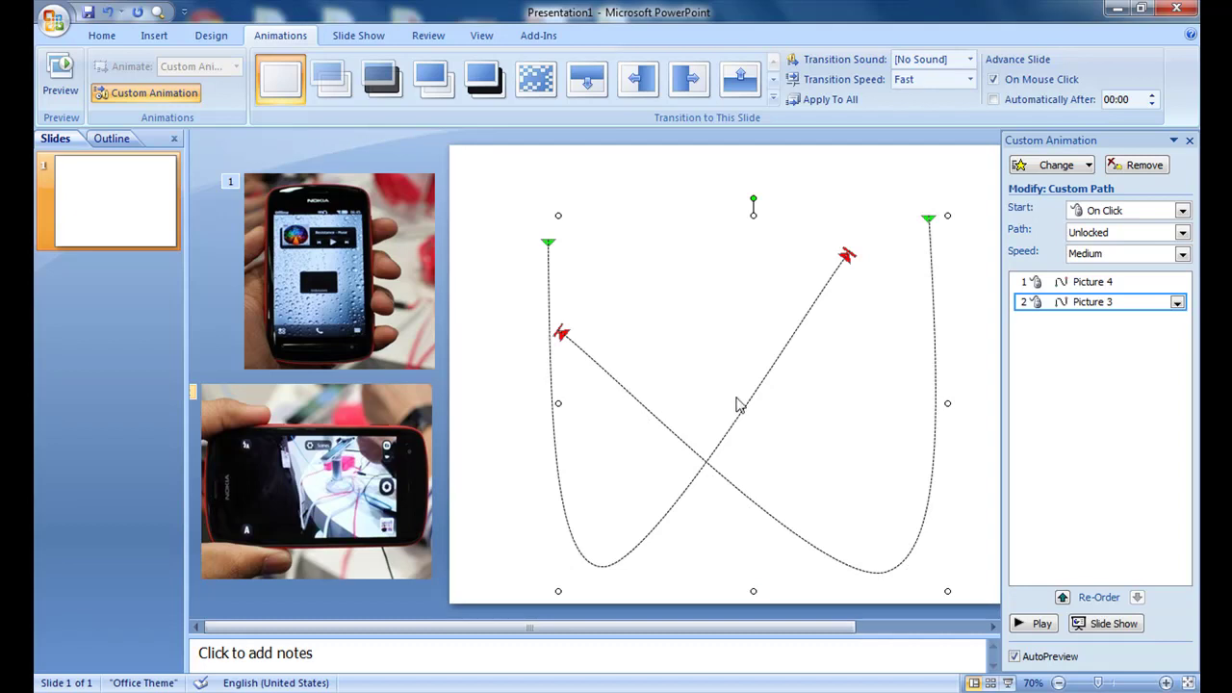
{"action": "left_click_drag", "start_coordinate": [933, 411], "coordinate": [942, 412]}
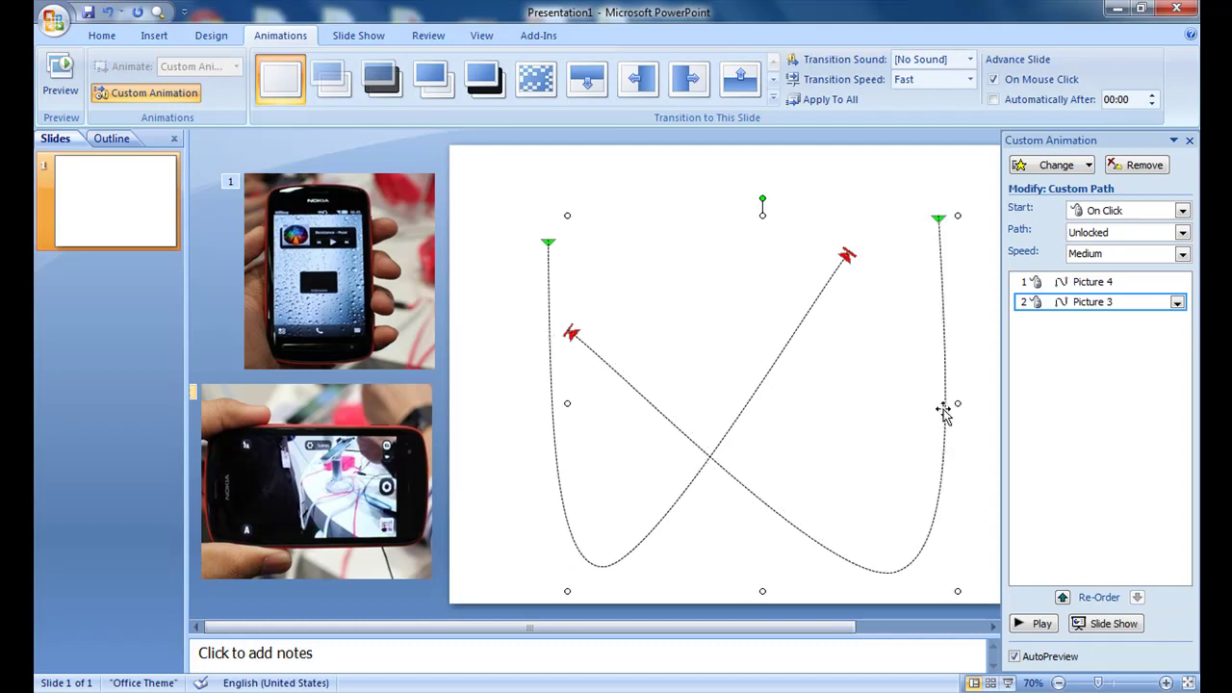
{"action": "left_click", "coordinate": [1040, 620]}
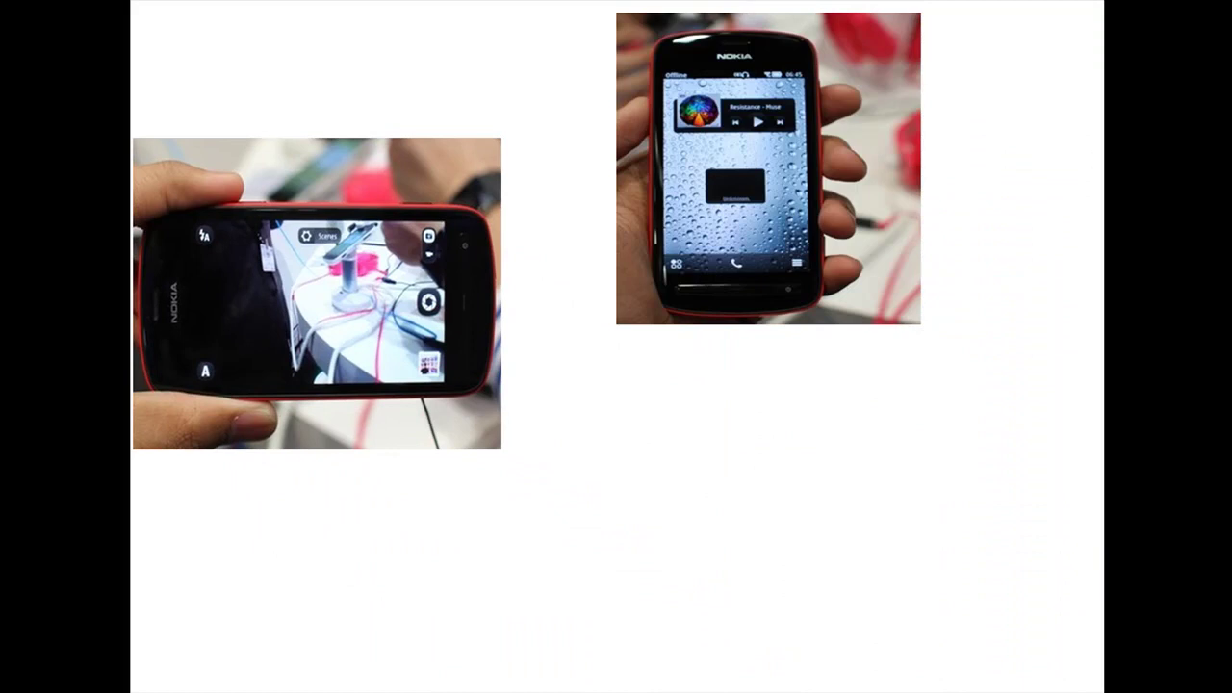
{"action": "key", "text": "Escape"}
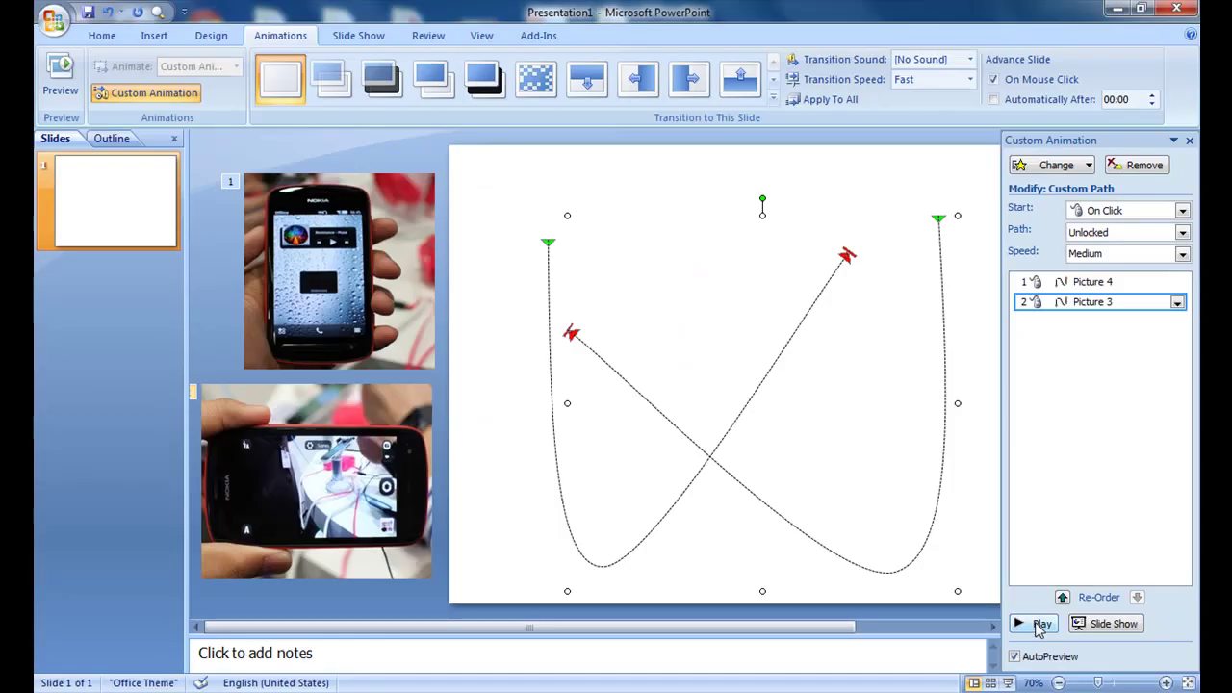
Reorder the animations so that the upright phone picture (Picture 4) plays after the horizontal one (Picture 3)
{"action": "left_click", "coordinate": [373, 286]}
{"action": "left_click", "coordinate": [1070, 286]}
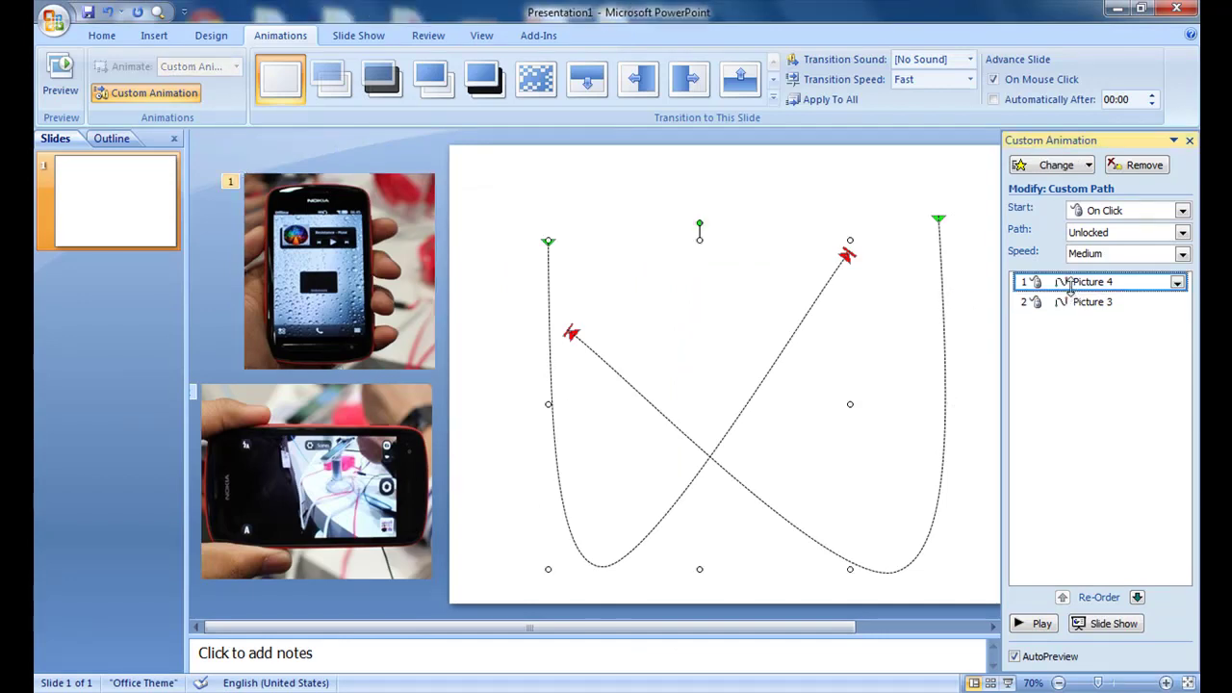
{"action": "left_click", "coordinate": [1136, 598]}
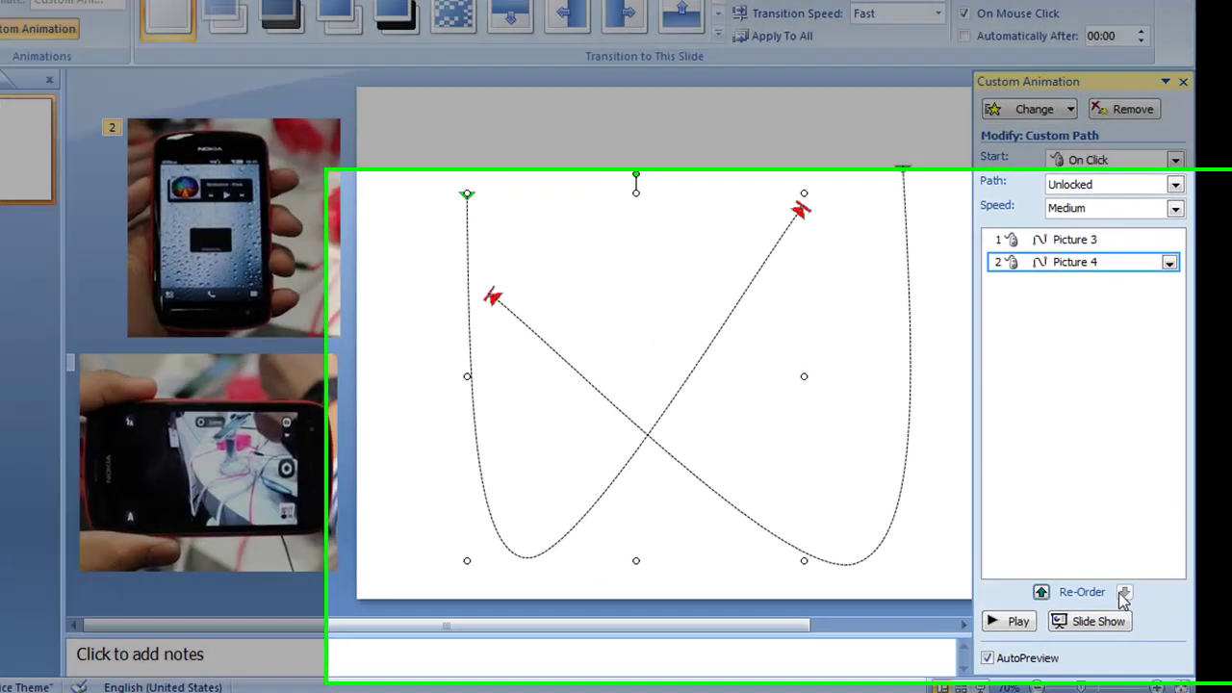
Set the horizontal phone picture's animation speed to Very Fast after trying Very Slow, and set its start to On Click
{"action": "left_click", "coordinate": [974, 572]}
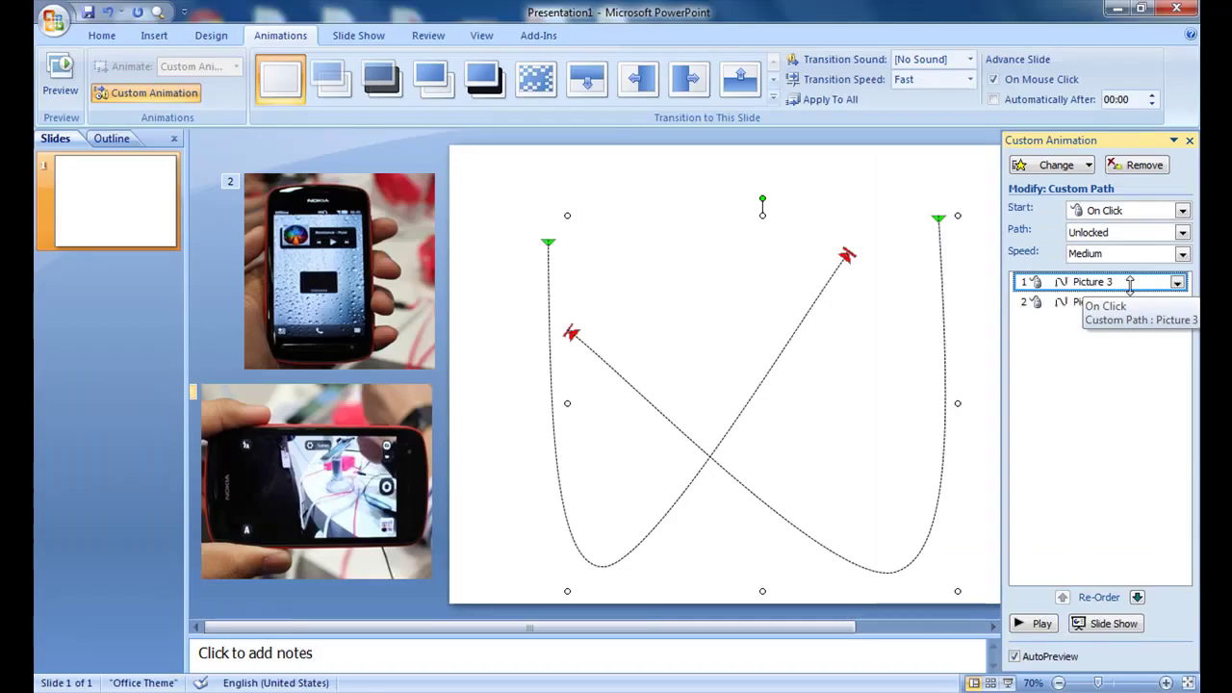
{"action": "left_click_drag", "start_coordinate": [1073, 89], "coordinate": [1073, 122]}
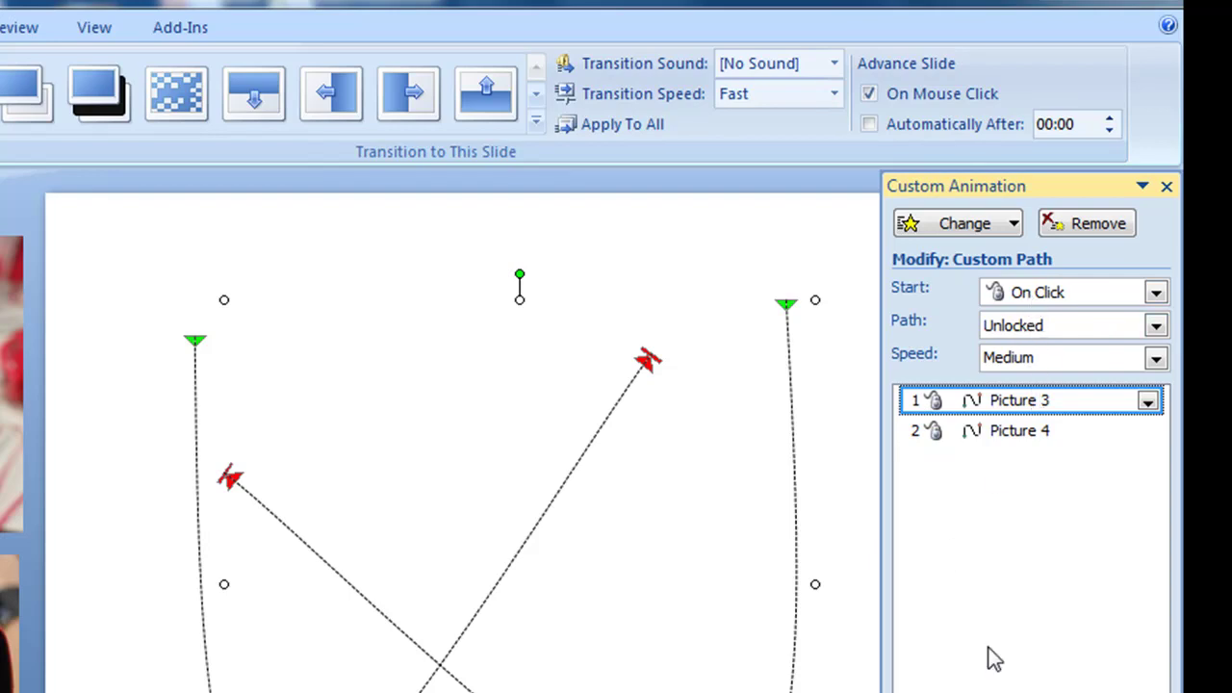
{"action": "left_click", "coordinate": [1026, 364]}
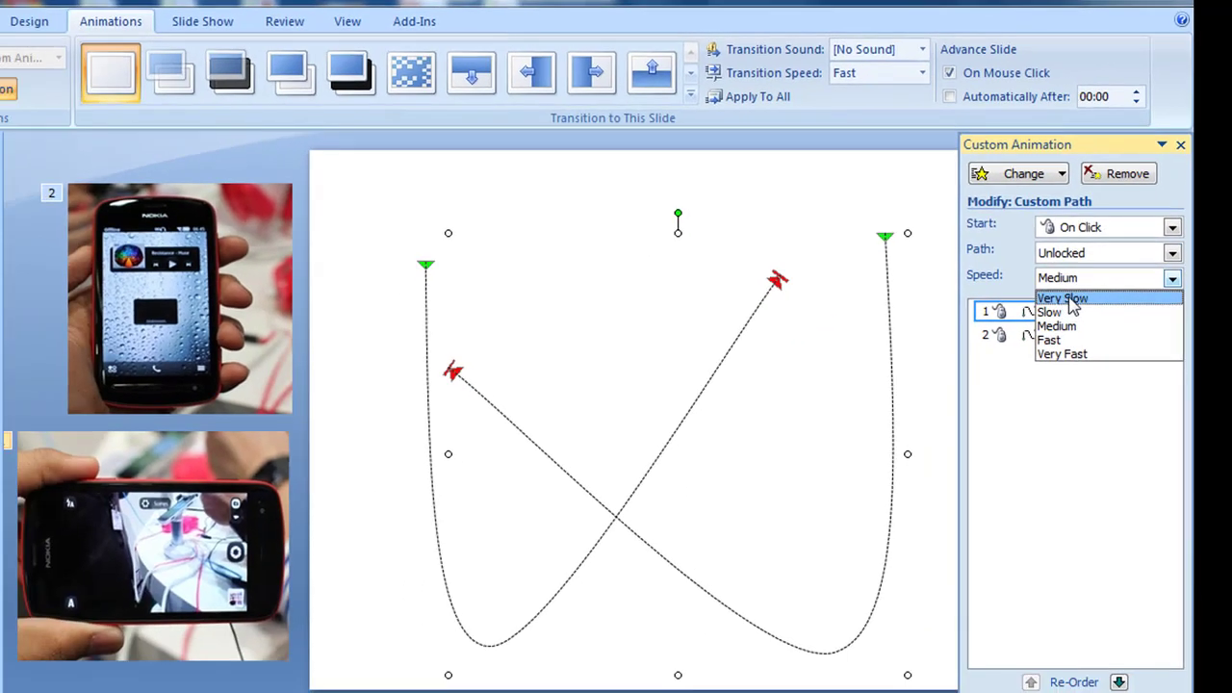
{"action": "left_click", "coordinate": [1069, 300]}
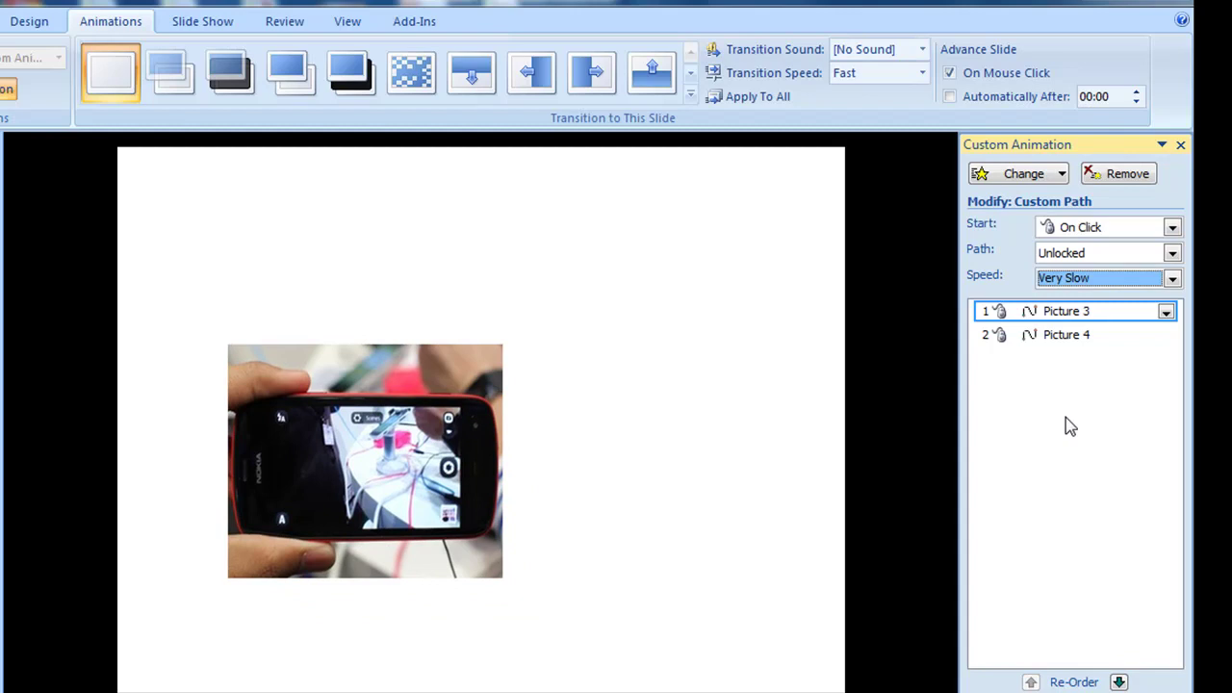
{"action": "left_click", "coordinate": [1128, 278]}
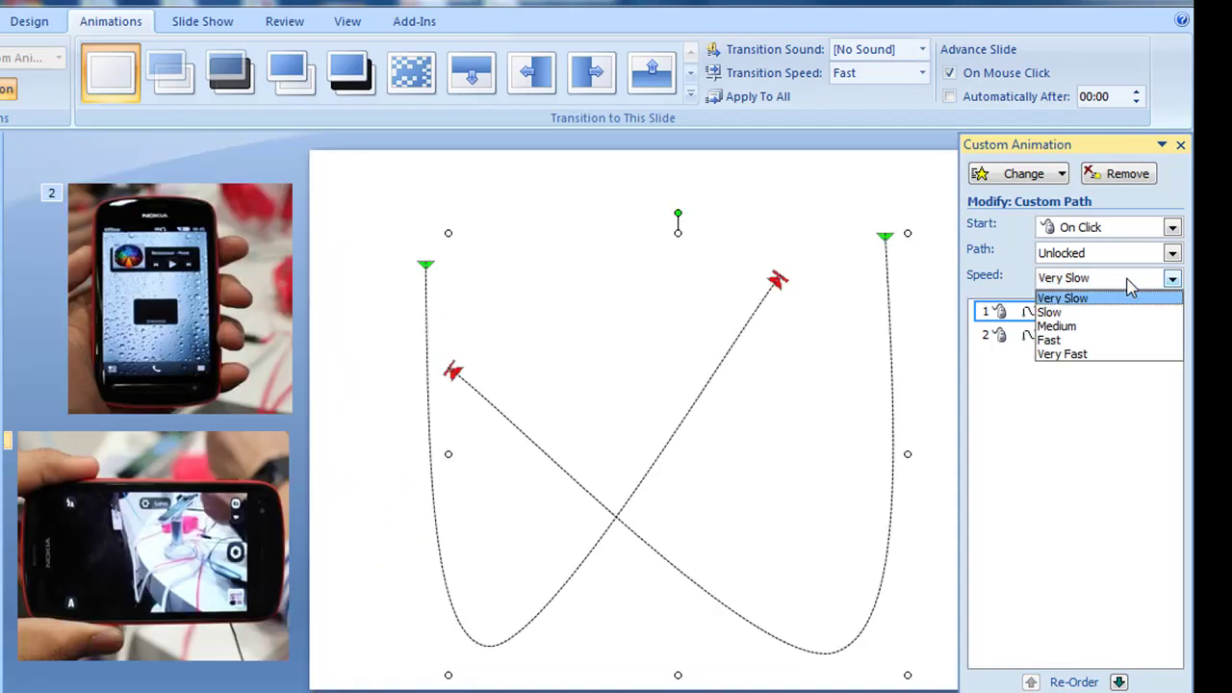
{"action": "left_click", "coordinate": [1088, 357]}
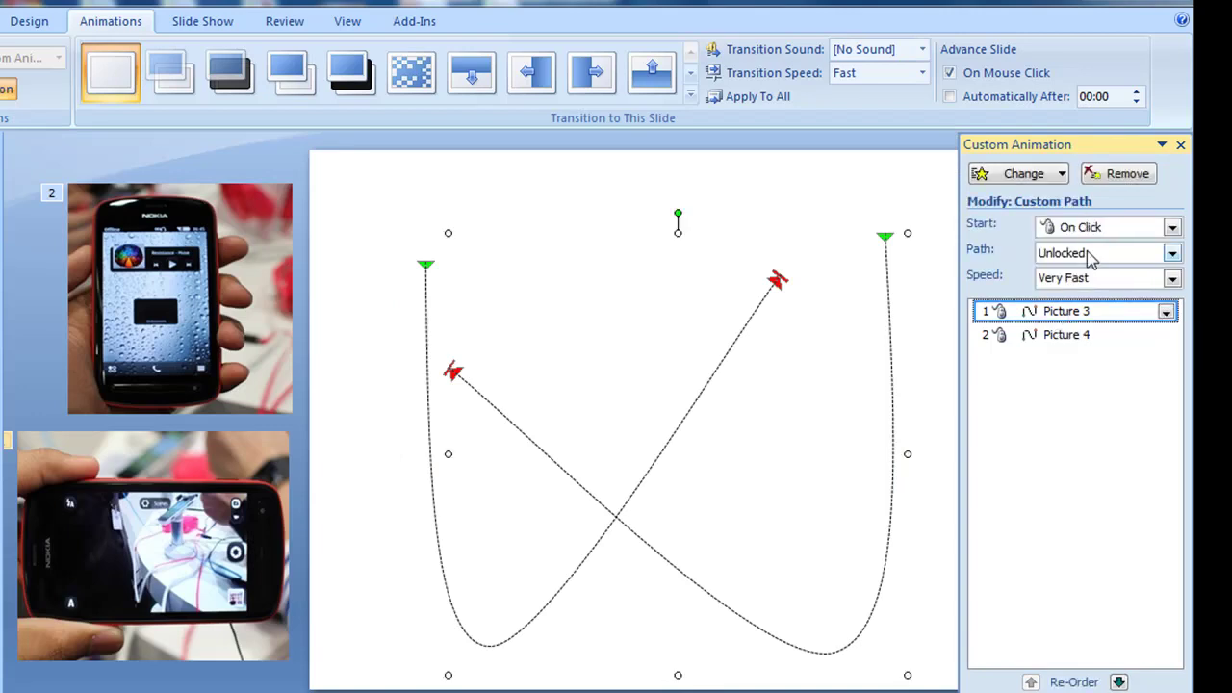
{"action": "left_click", "coordinate": [1078, 231]}
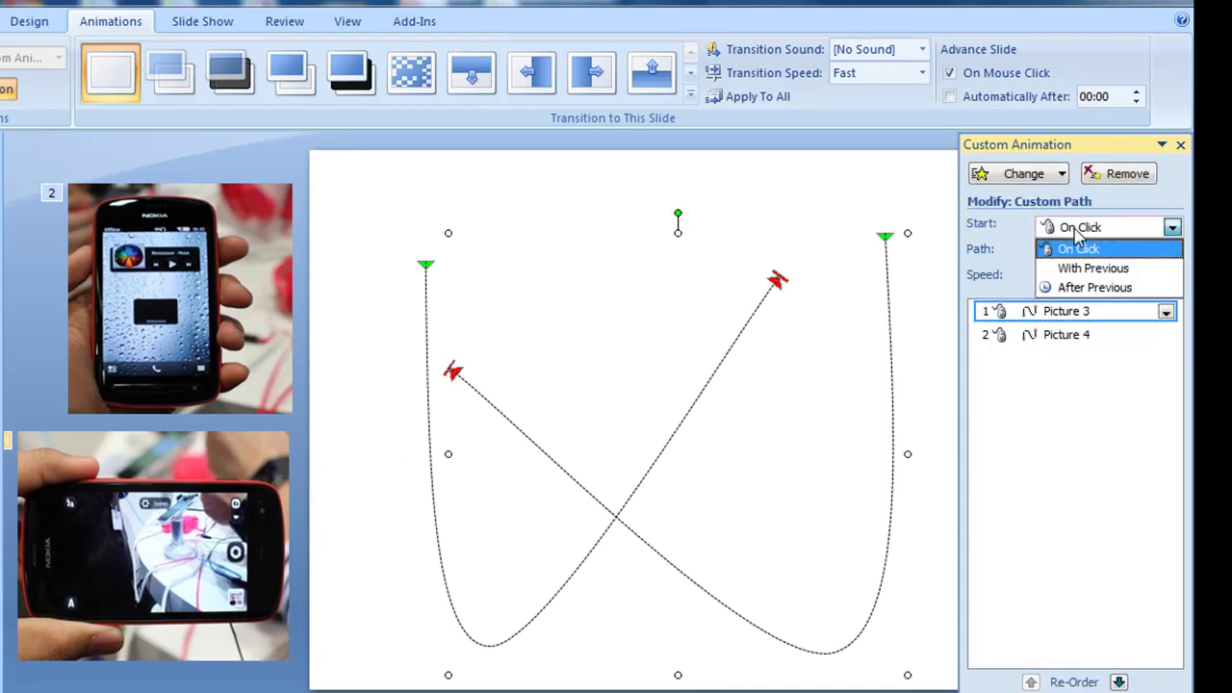
{"action": "left_click", "coordinate": [1078, 249]}
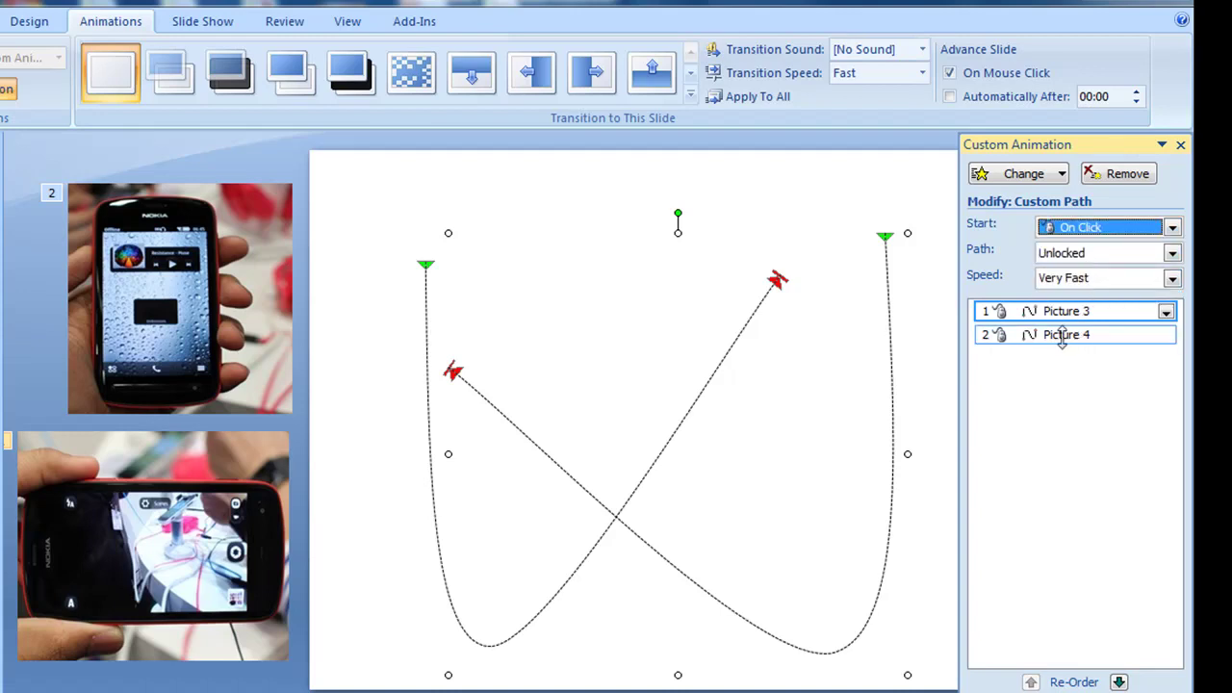
Set the upright phone picture's animation (Picture 4) to start After Previous, and play back the slide's animations
{"action": "left_click", "coordinate": [1056, 365]}
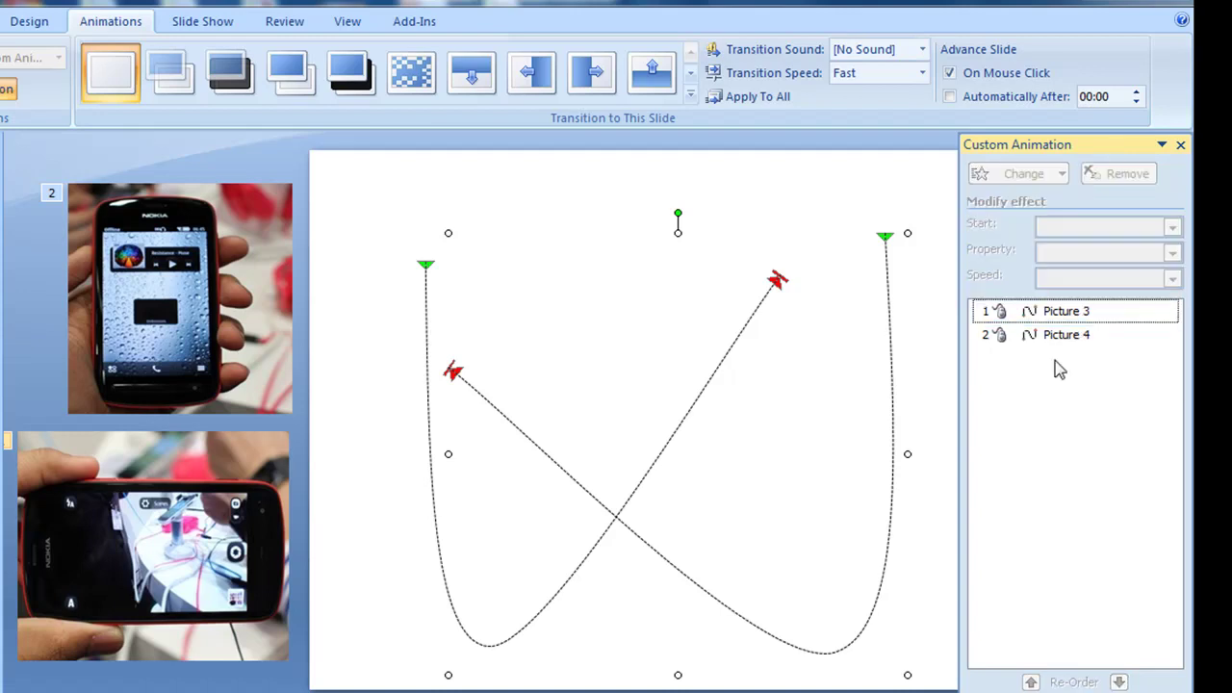
{"action": "left_click", "coordinate": [221, 515]}
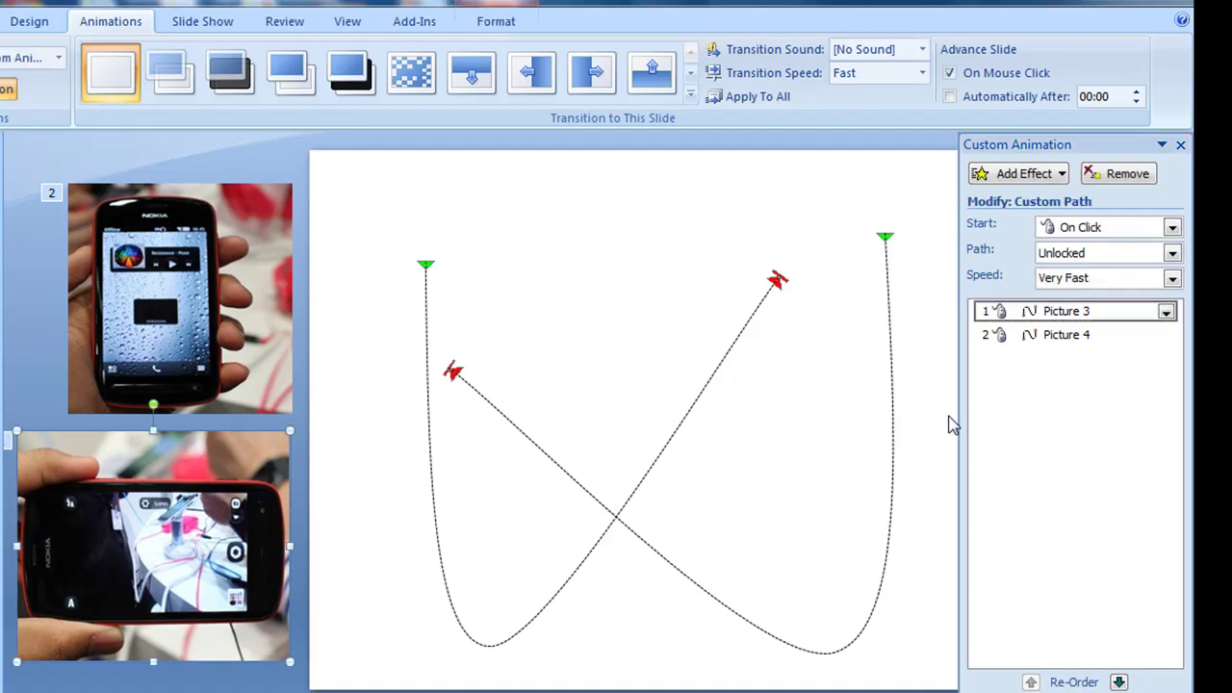
{"action": "left_click", "coordinate": [1078, 335]}
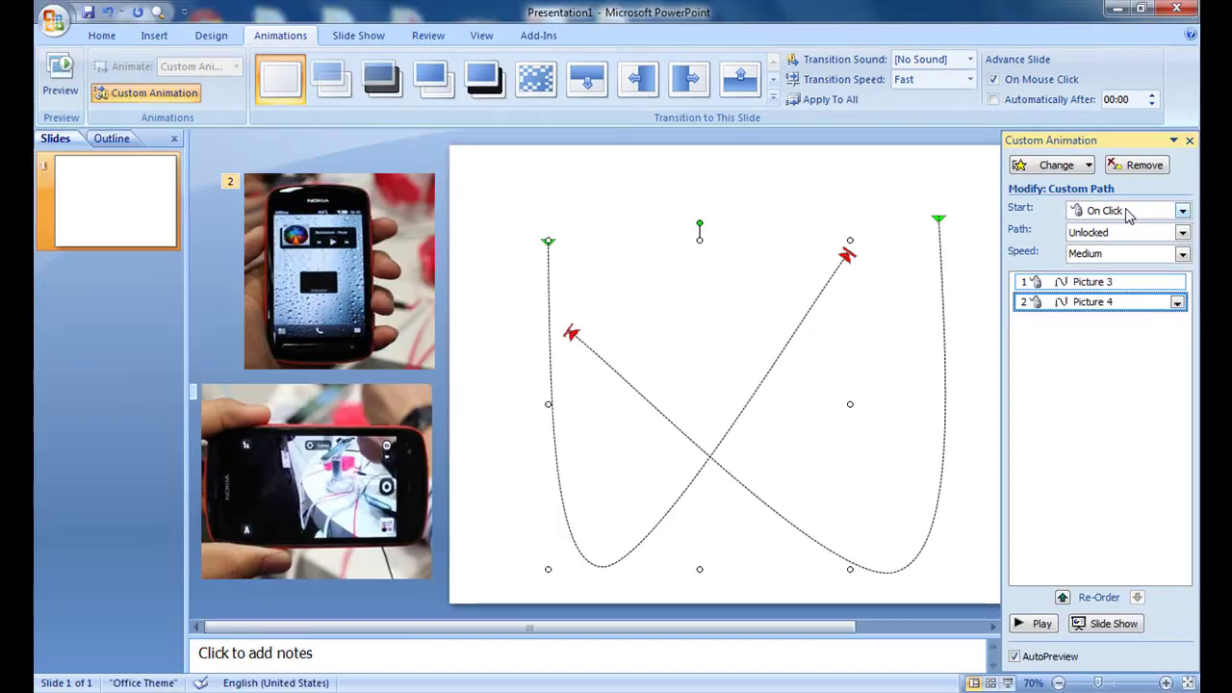
{"action": "left_click", "coordinate": [1117, 231]}
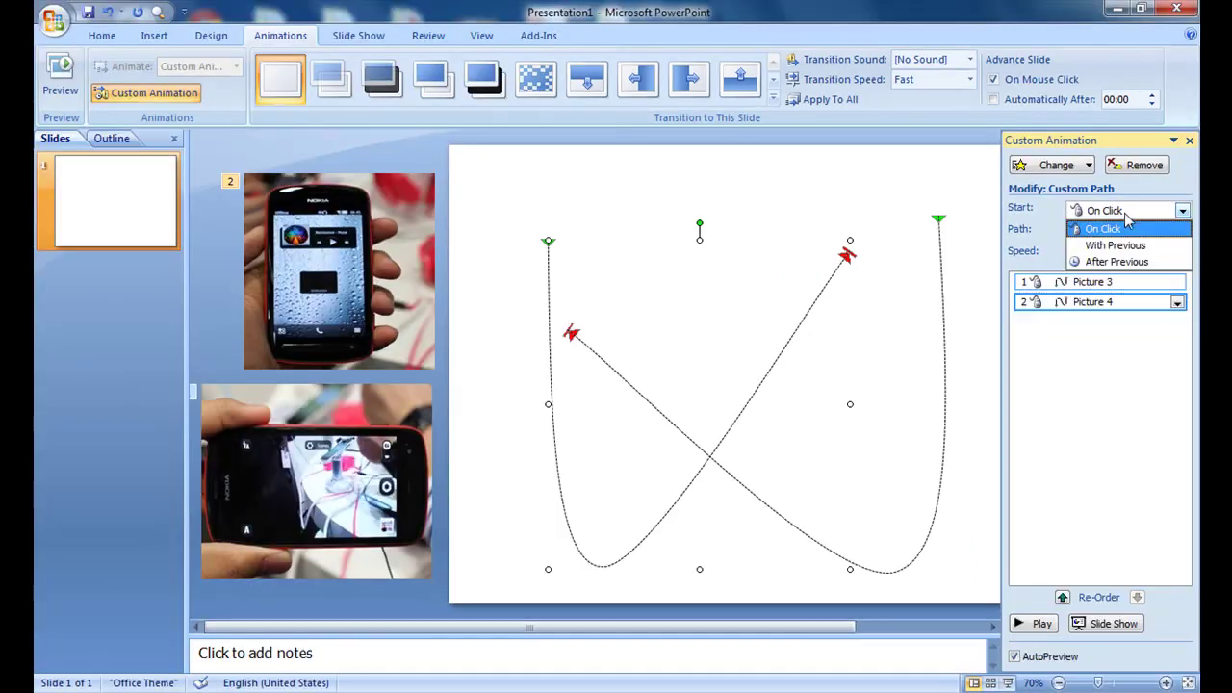
{"action": "left_click", "coordinate": [1121, 262]}
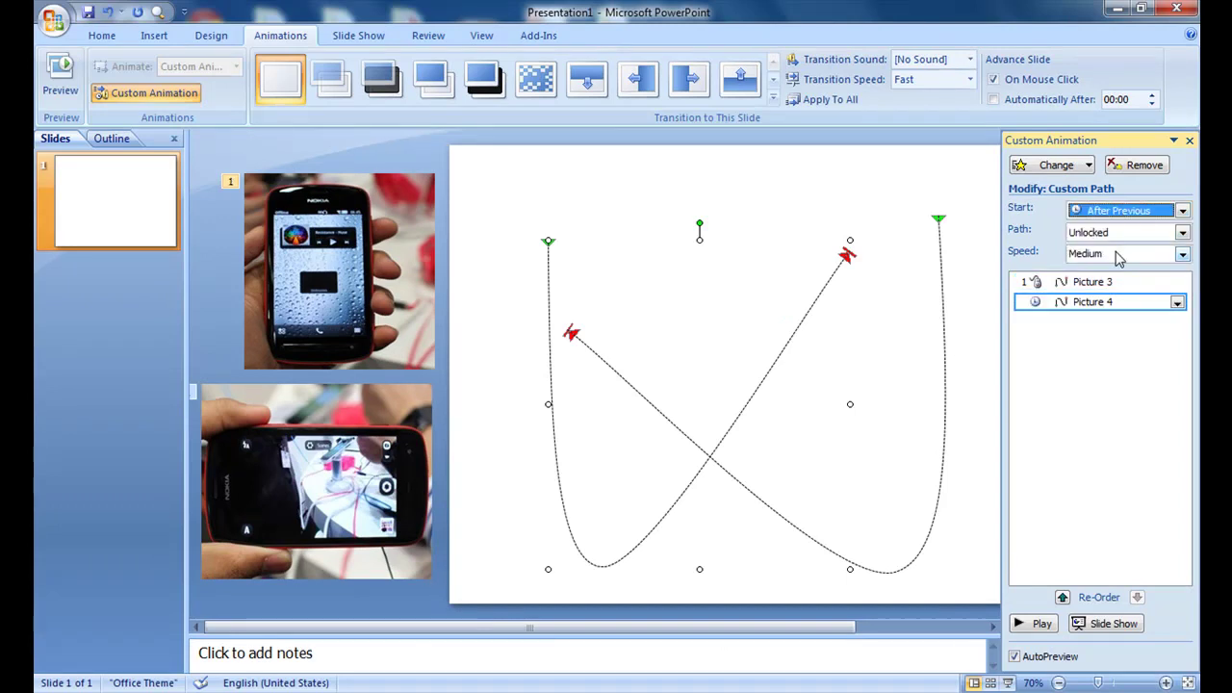
{"action": "left_click", "coordinate": [1118, 254]}
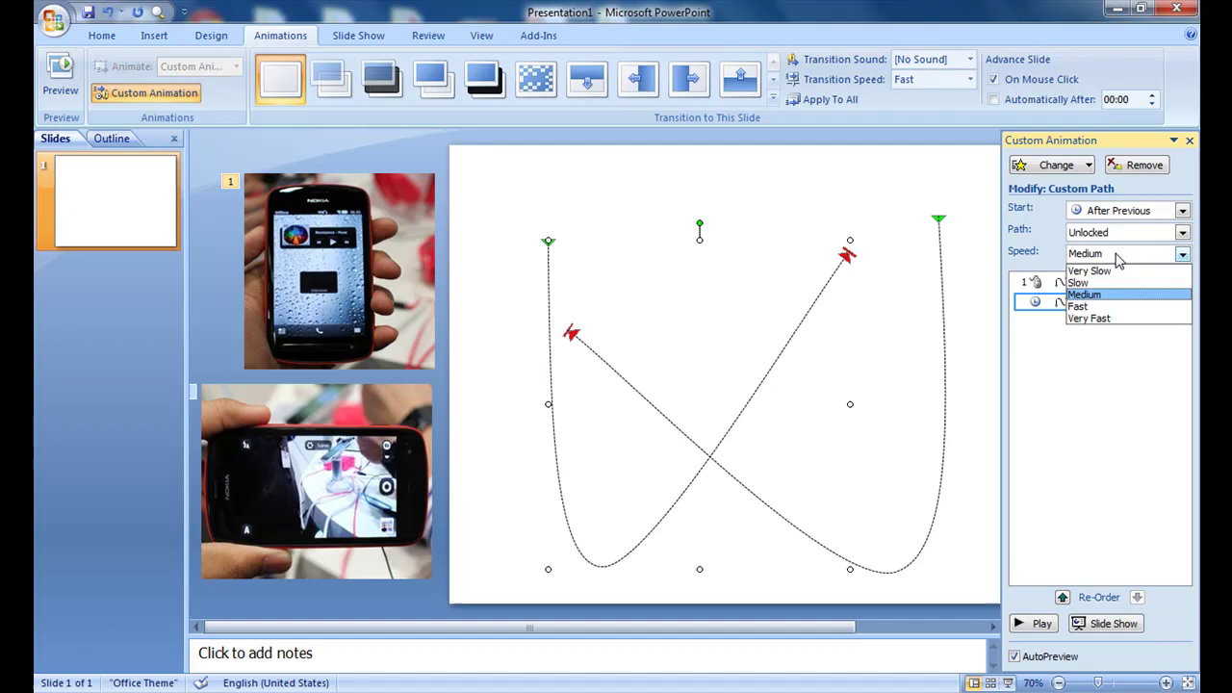
{"action": "left_click", "coordinate": [1118, 254]}
{"action": "left_click", "coordinate": [1049, 624]}
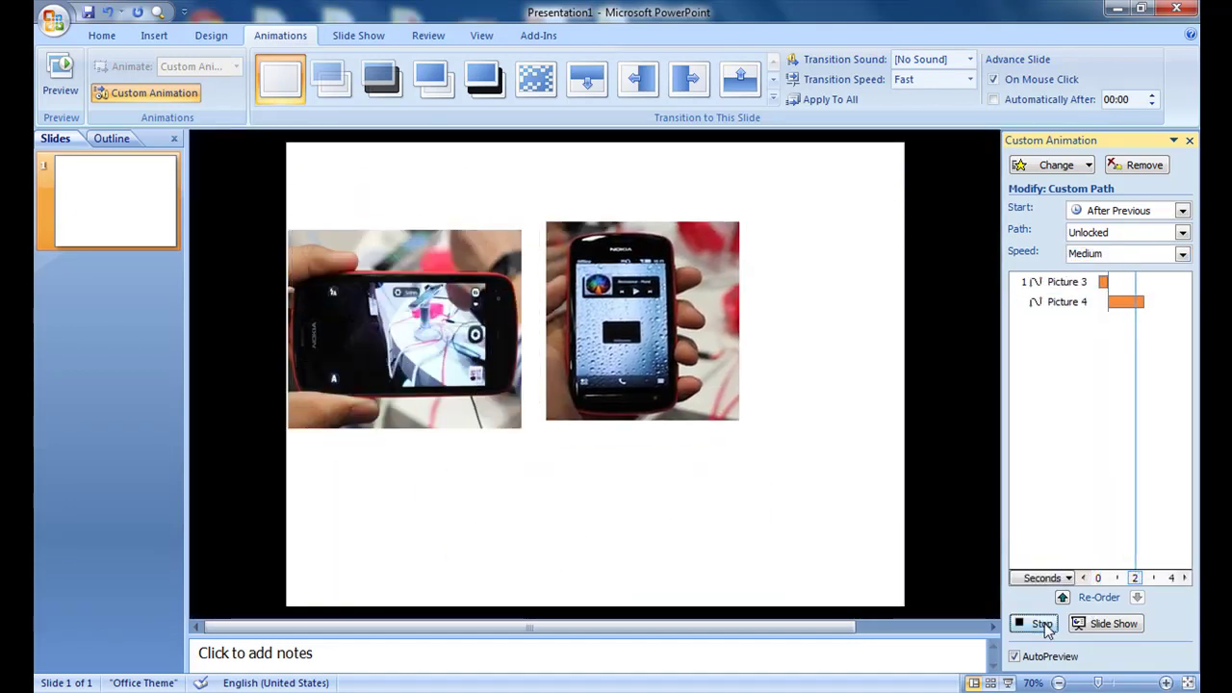
Set the horizontal phone picture's animation speed (Picture 3) to Medium, and play back both animations
{"action": "left_click", "coordinate": [1101, 281]}
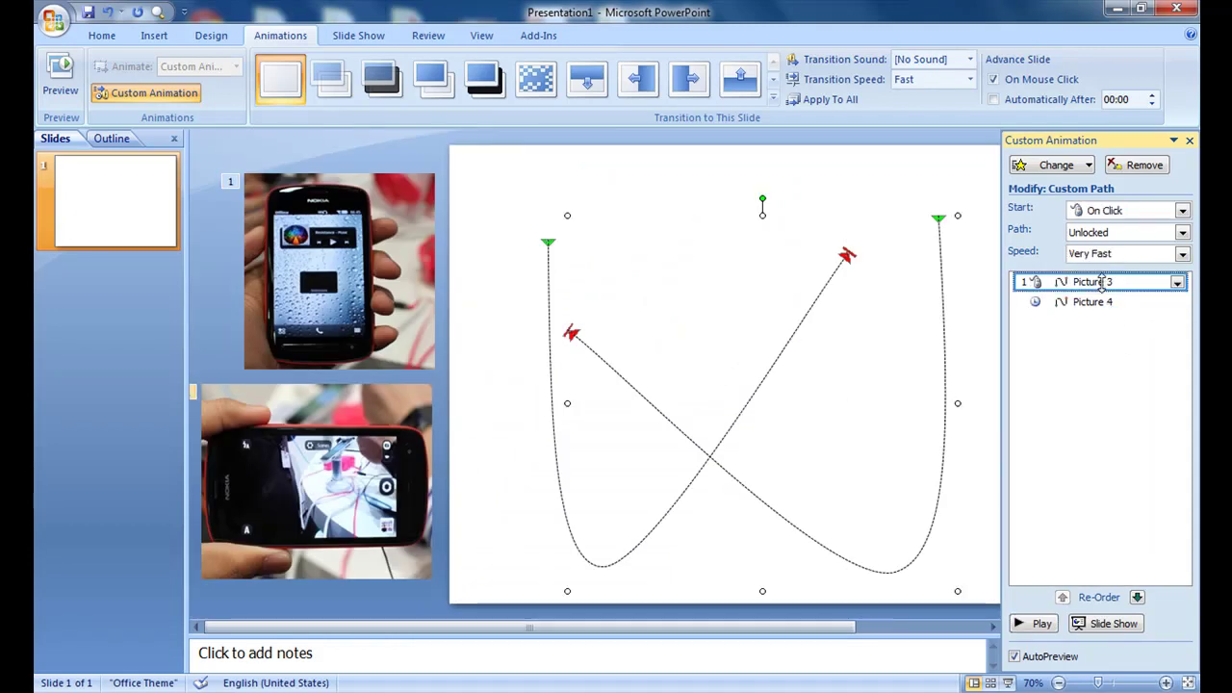
{"action": "left_click", "coordinate": [1112, 254]}
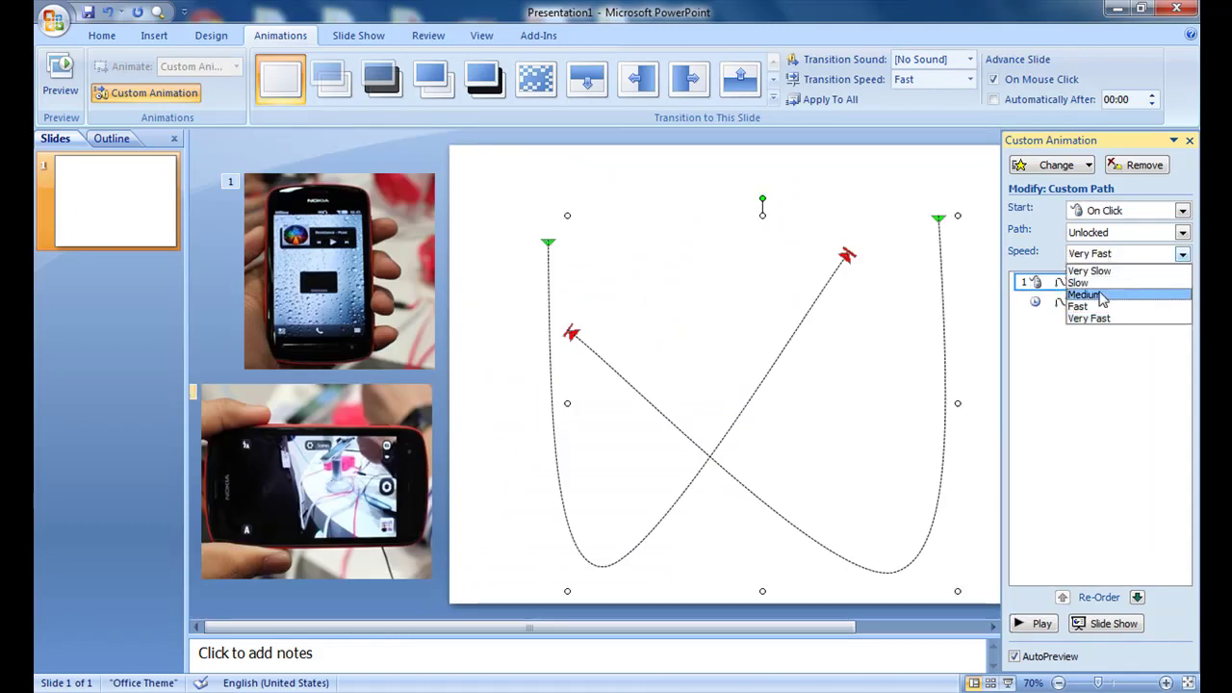
{"action": "left_click", "coordinate": [1099, 292]}
{"action": "left_click", "coordinate": [1099, 406]}
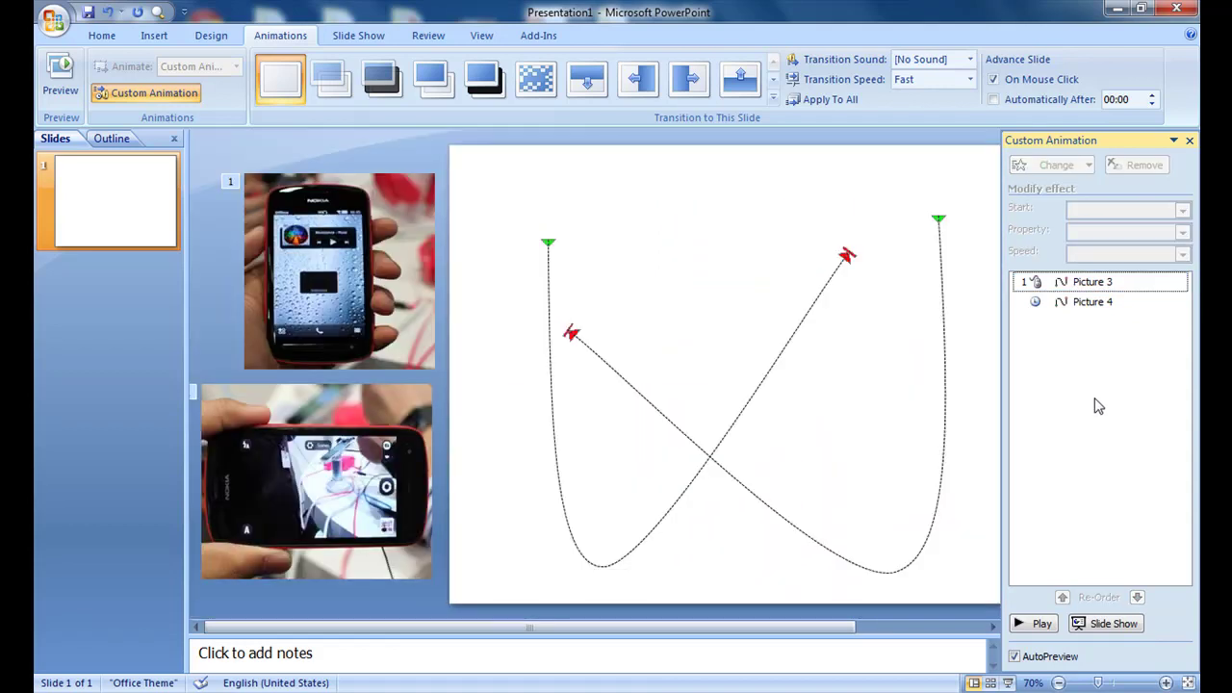
{"action": "left_click", "coordinate": [1040, 624]}
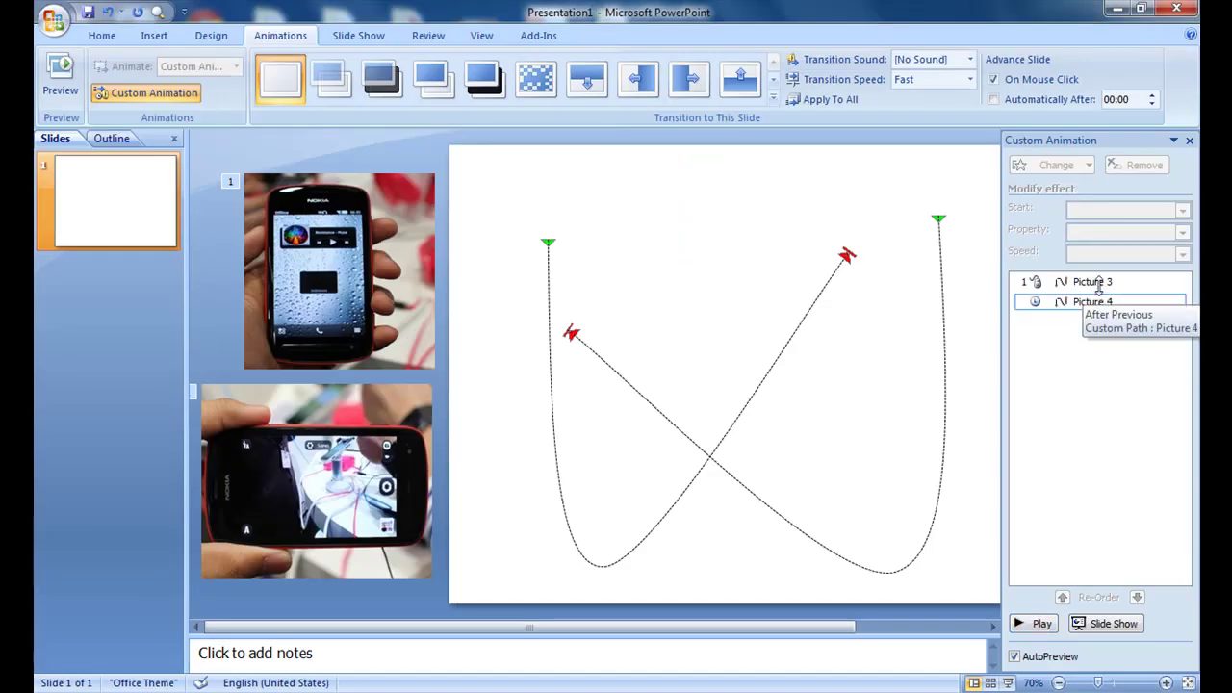
Open the Motion Paths choices for changing the horizontal phone picture's animation effect (Picture 3)
{"action": "left_click", "coordinate": [1098, 282]}
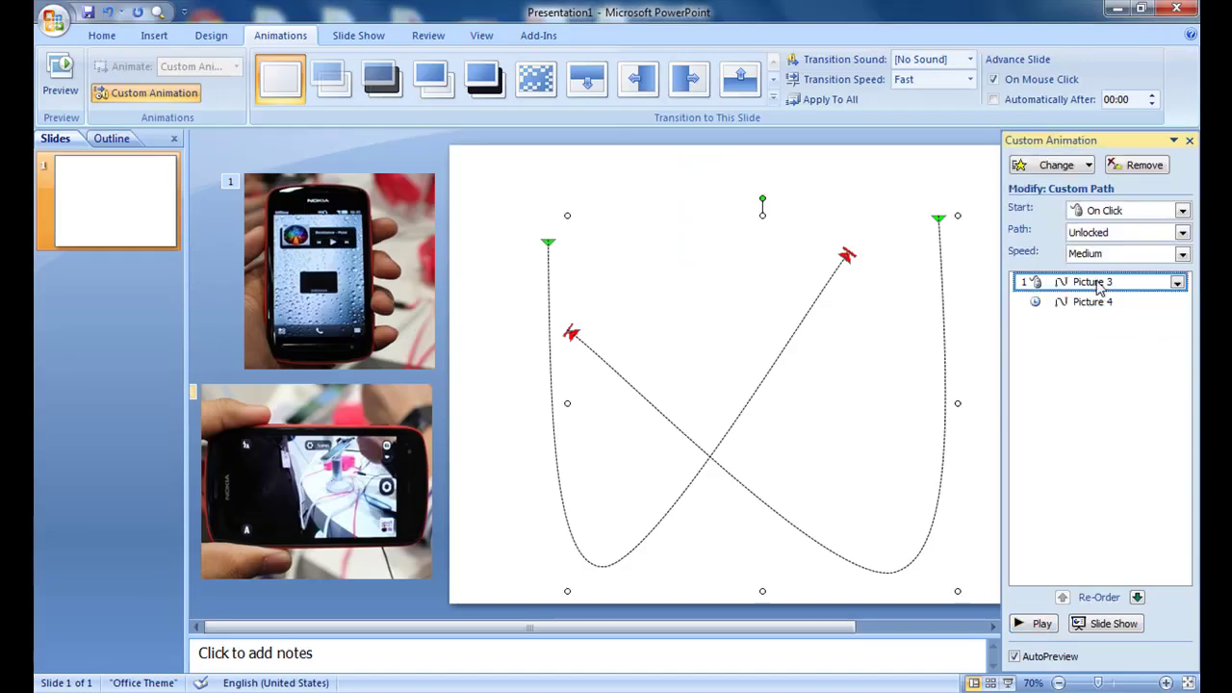
{"action": "left_click", "coordinate": [1078, 170]}
{"action": "mouse_move", "coordinate": [1001, 249]}
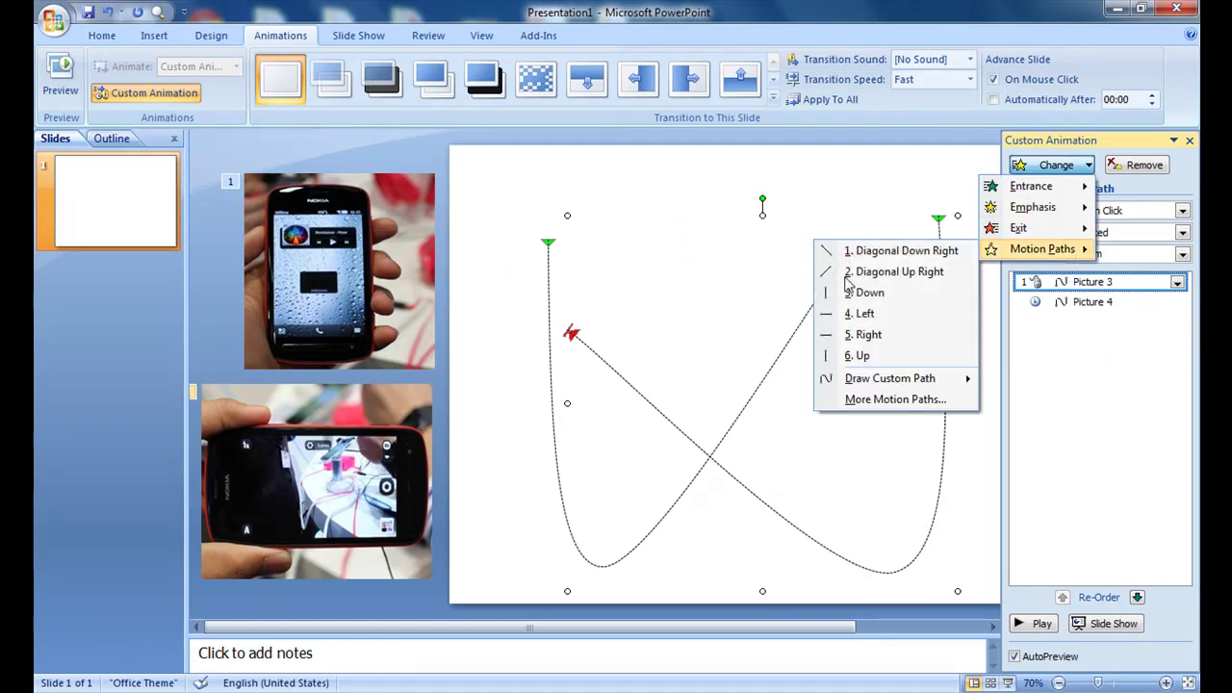